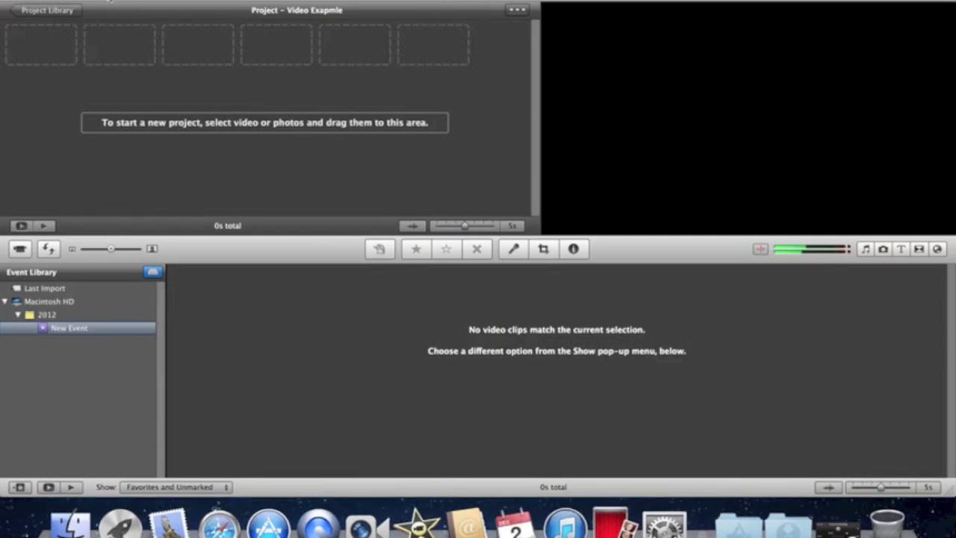
- Reopen the Video Exapmle project and browse title styles like Drifting, Zoom and Boogie Lights
{"action": "left_click", "coordinate": [67, 11]}
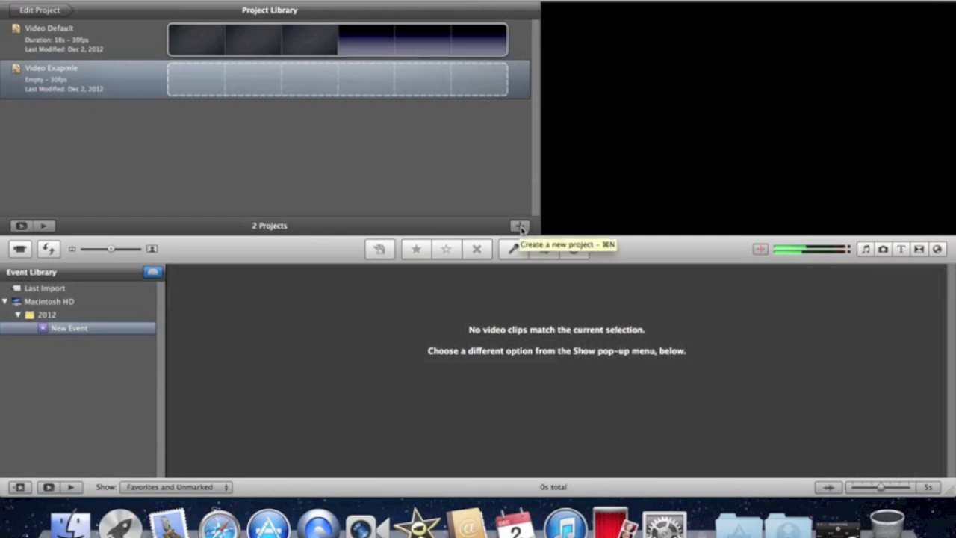
{"action": "double_click", "coordinate": [102, 89]}
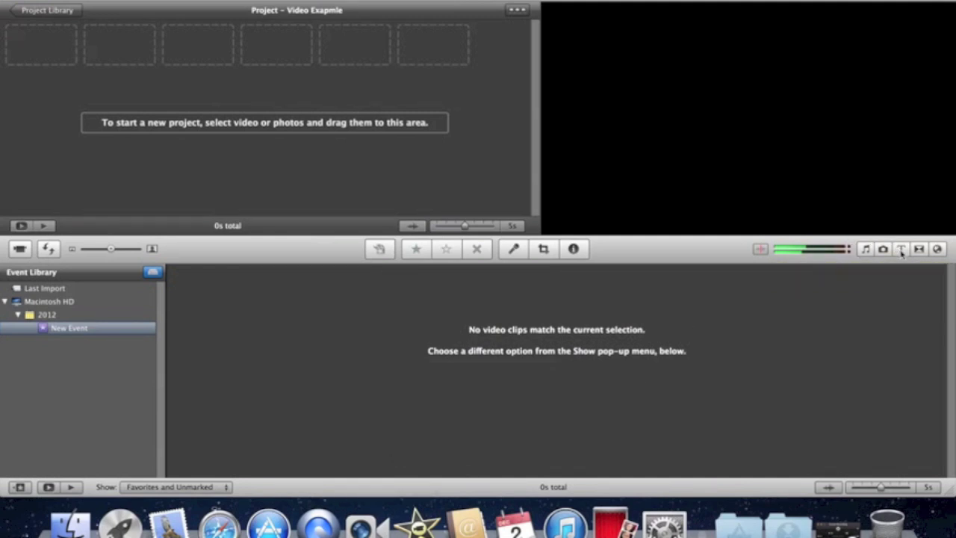
{"action": "left_click", "coordinate": [902, 250]}
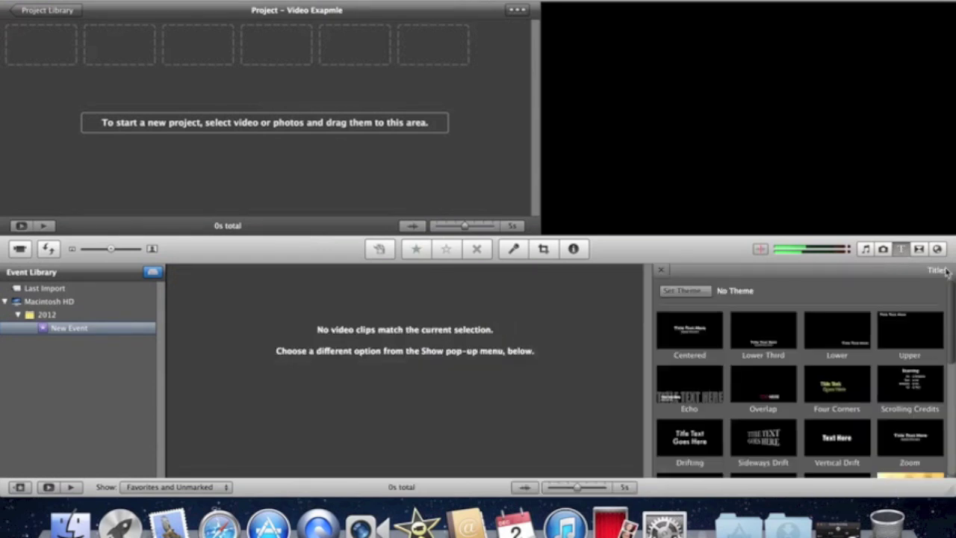
{"action": "scroll", "coordinate": [681, 323], "scroll_direction": "down", "scroll_amount": 3}
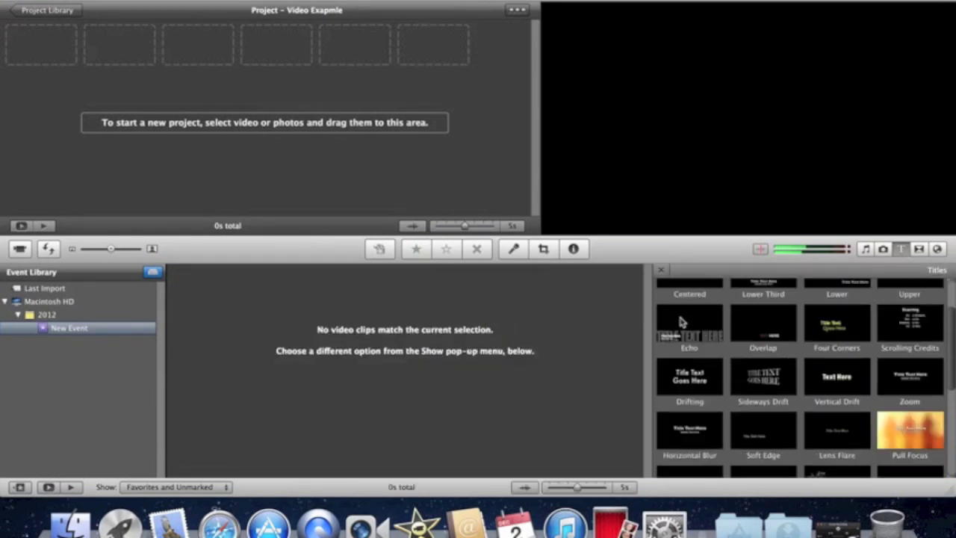
{"action": "scroll", "coordinate": [682, 323], "scroll_direction": "down", "scroll_amount": 2}
{"action": "scroll", "coordinate": [688, 329], "scroll_direction": "up", "scroll_amount": 5}
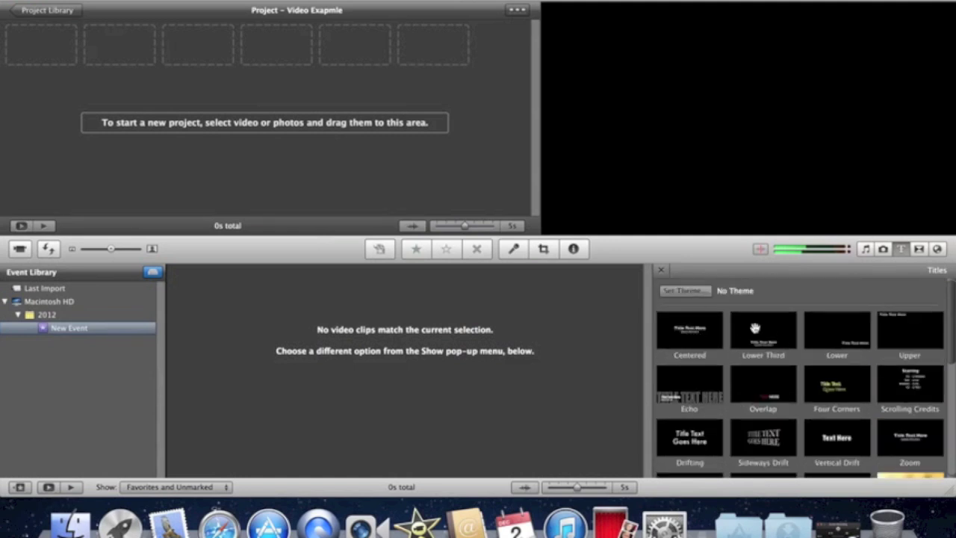
{"action": "left_click_drag", "start_coordinate": [954, 346], "coordinate": [954, 479]}
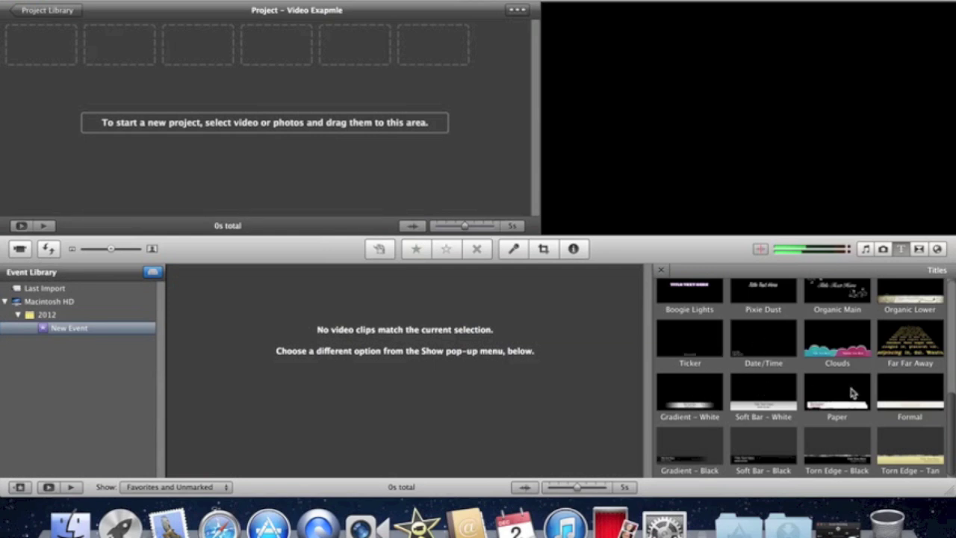
{"action": "scroll", "coordinate": [945, 404], "scroll_direction": "up", "scroll_amount": 2}
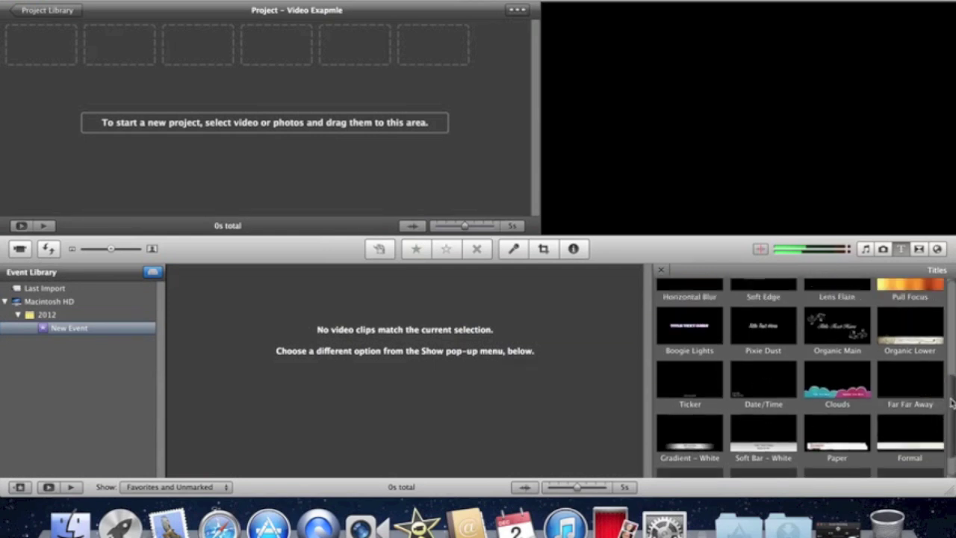
{"action": "scroll", "coordinate": [952, 403], "scroll_direction": "up", "scroll_amount": 5}
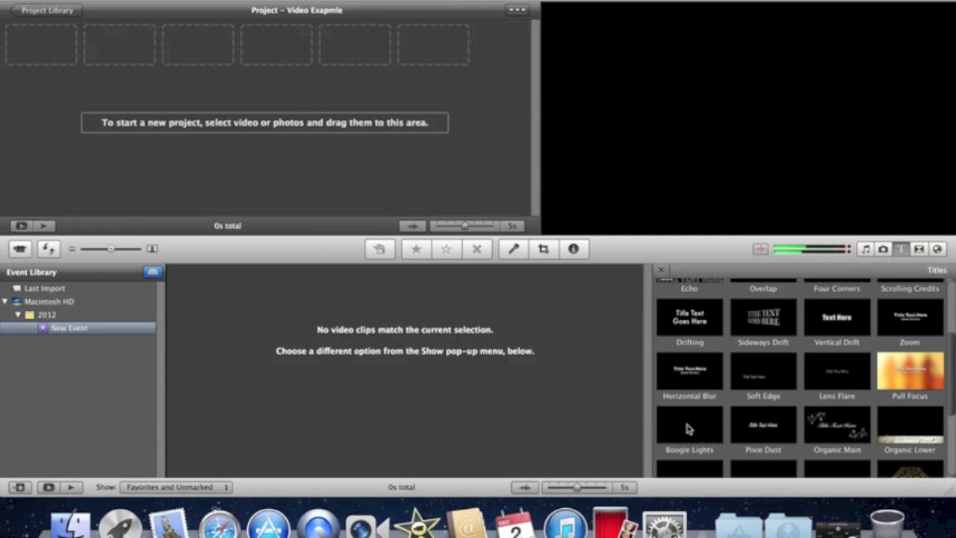
- Add a 4-second Boogie Lights title as the first clip, on the Industrial background
{"action": "left_click_drag", "start_coordinate": [691, 431], "coordinate": [43, 52]}
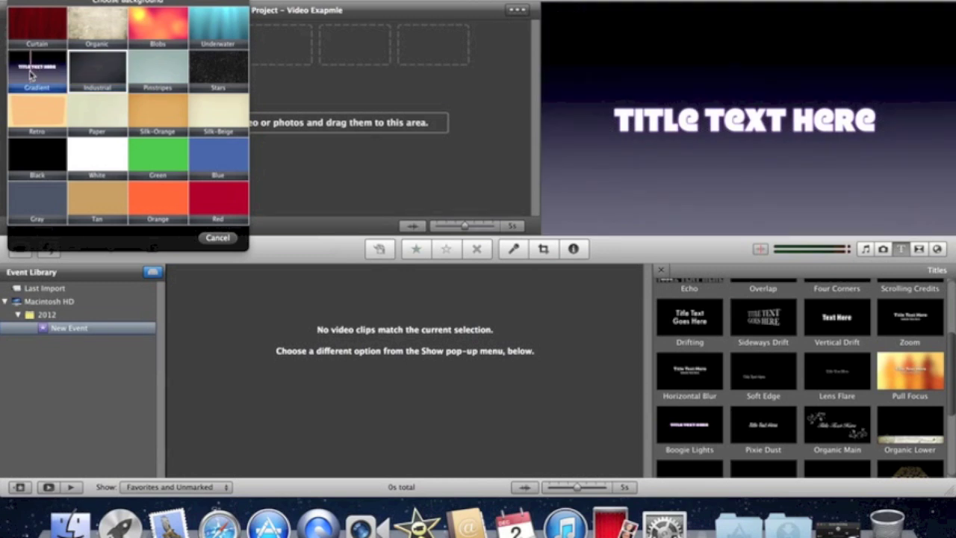
{"action": "left_click", "coordinate": [101, 73]}
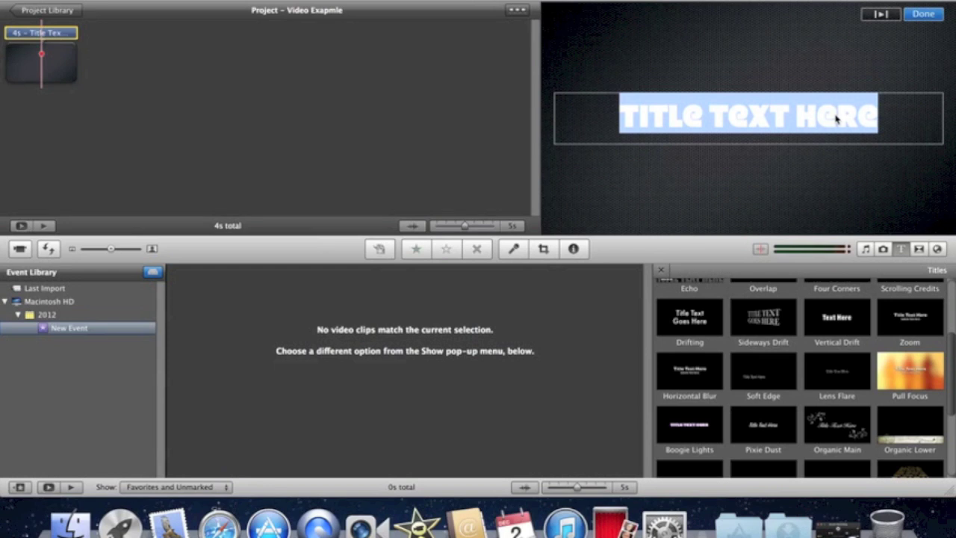
- Replace the 'Title Text Here' placeholder with the channel name followed by 'Presents'
{"action": "type", "text": "DJ"}
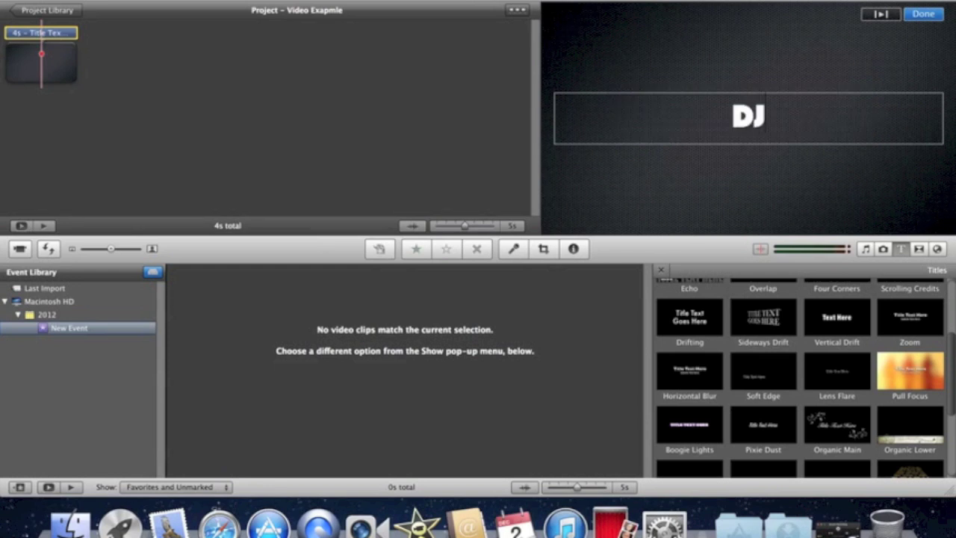
{"action": "type", "text": "DEEM"}
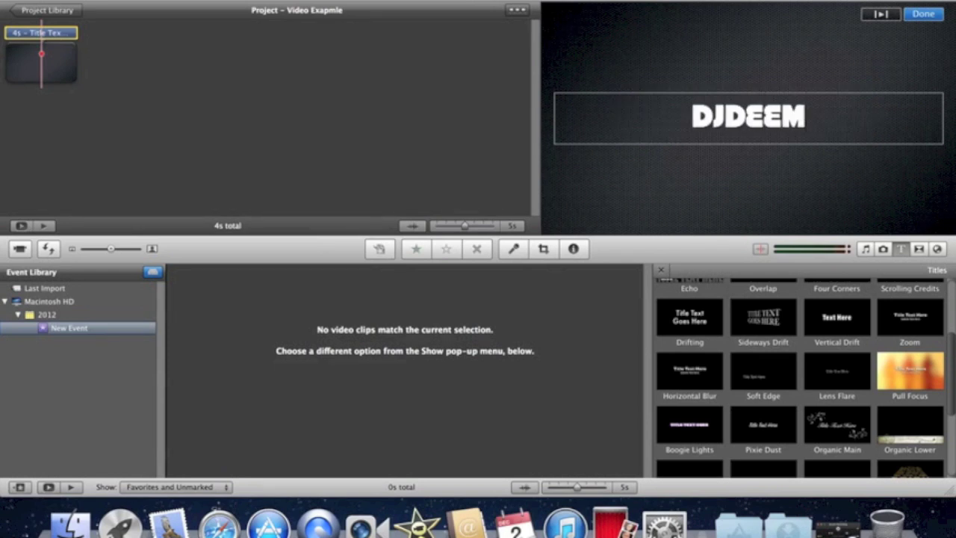
{"action": "type", "text": "\\17"}
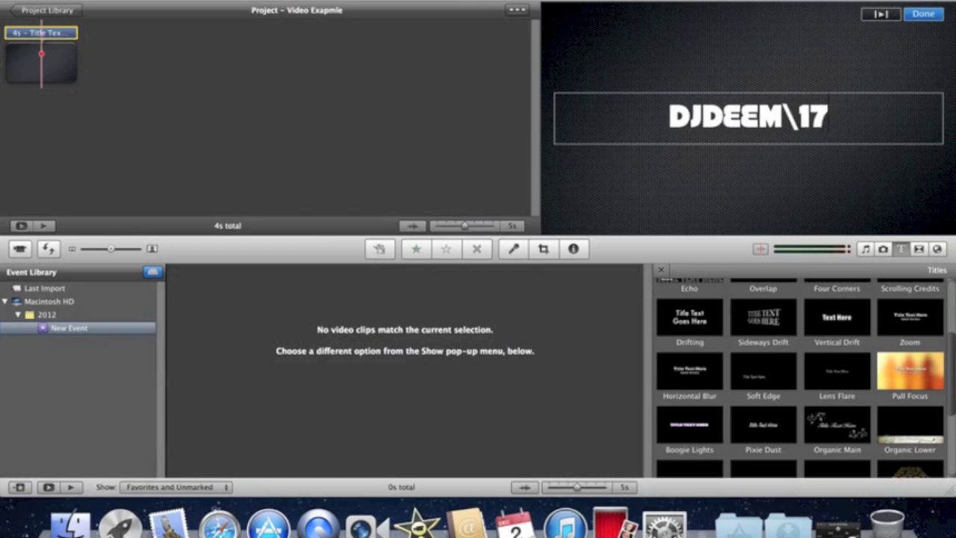
{"action": "key", "text": "BackSpace"}
{"action": "key", "text": "BackSpace"}
{"action": "key", "text": "BackSpace"}
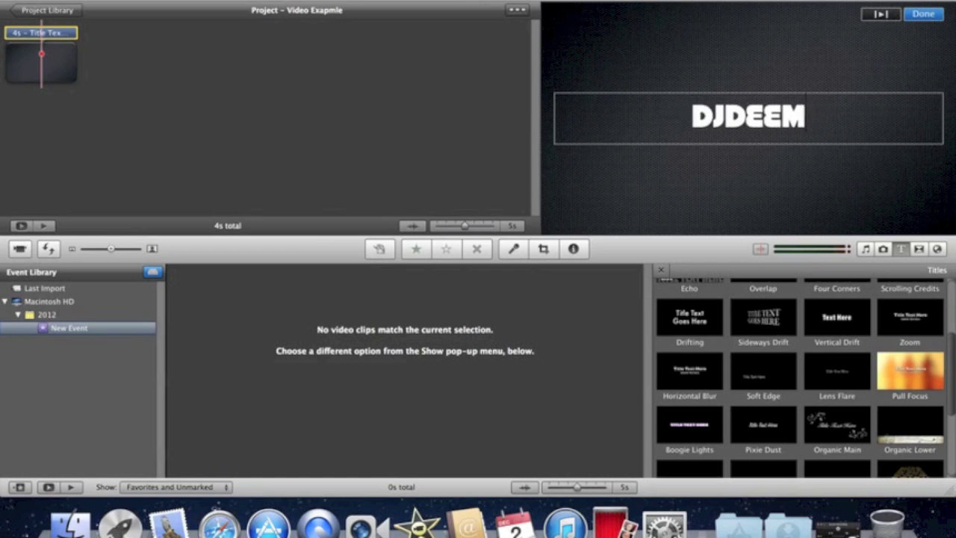
{"action": "type", "text": "17 P"}
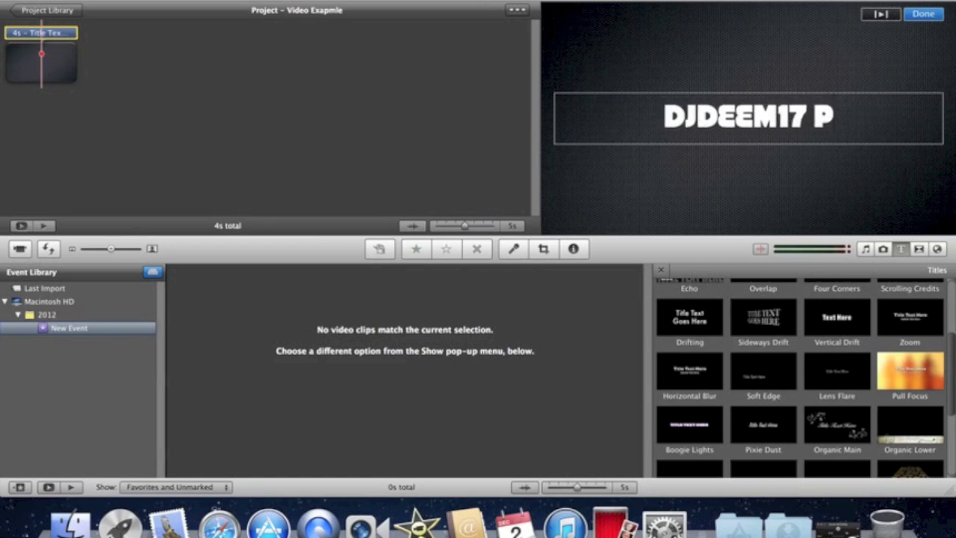
{"action": "type", "text": "resents"}
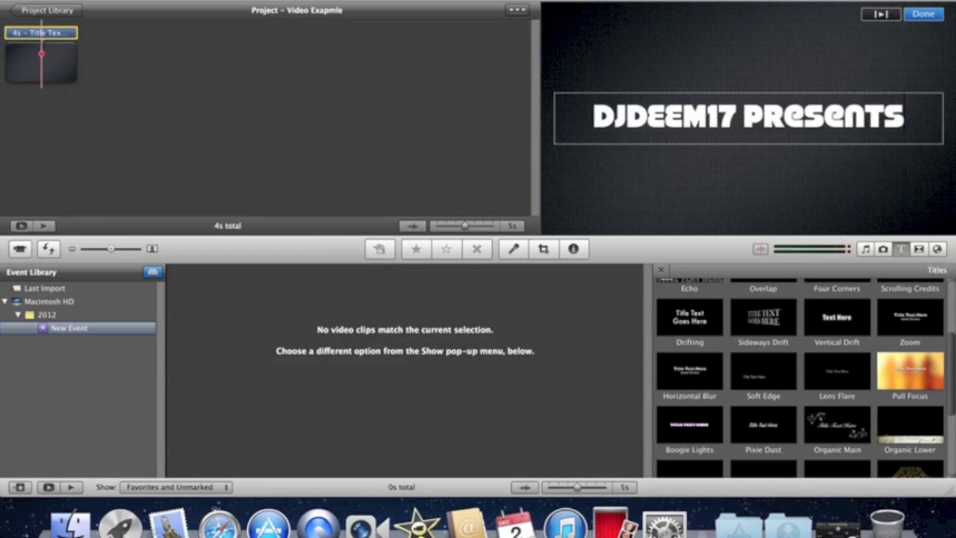
{"action": "left_click", "coordinate": [921, 15]}
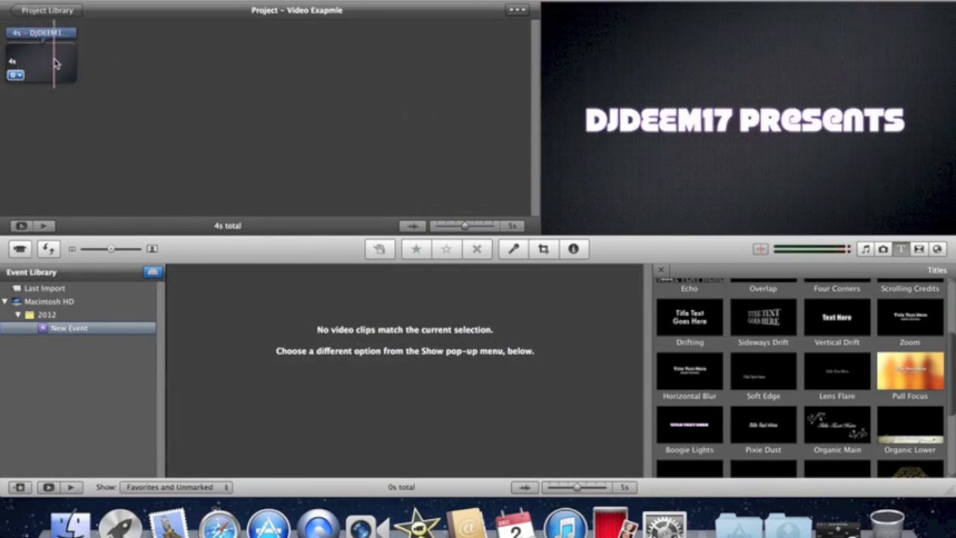
{"action": "left_click", "coordinate": [43, 227]}
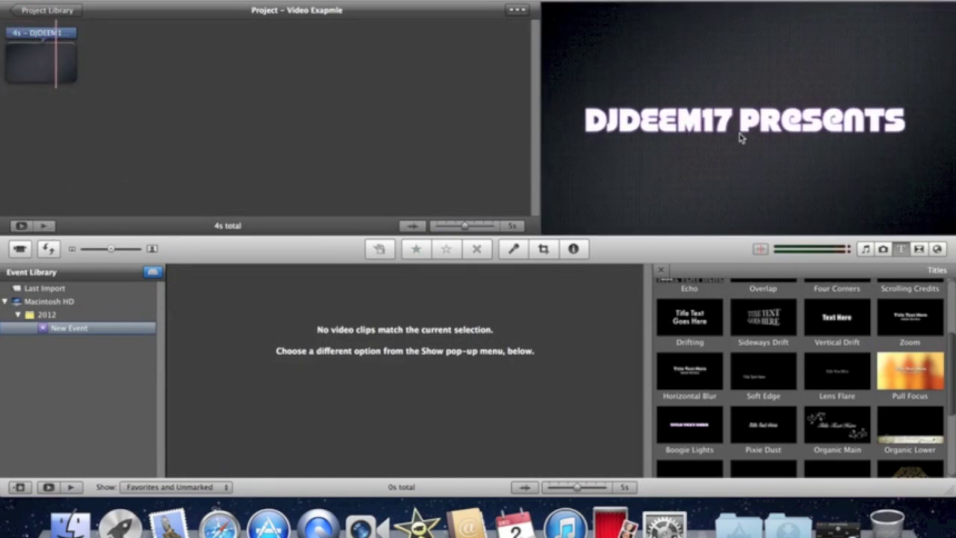
{"action": "left_click", "coordinate": [43, 31]}
{"action": "right_click", "coordinate": [43, 31]}
{"action": "key", "text": "Escape"}
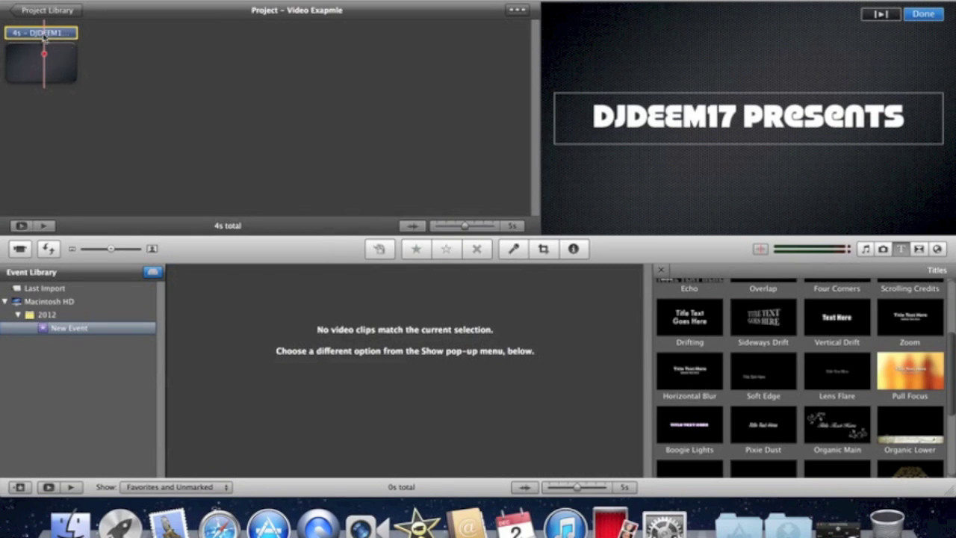
{"action": "double_click", "coordinate": [41, 34]}
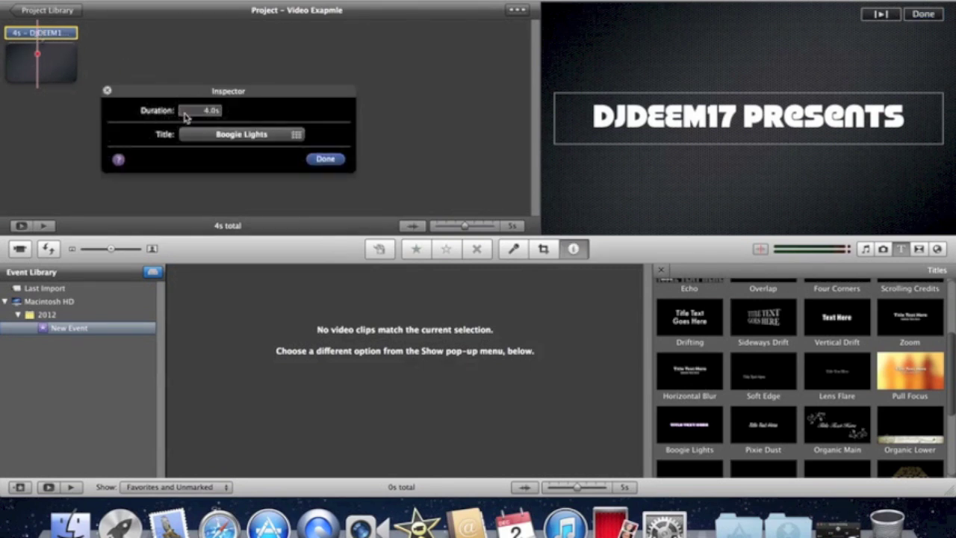
{"action": "left_click", "coordinate": [218, 110]}
{"action": "left_click", "coordinate": [323, 159]}
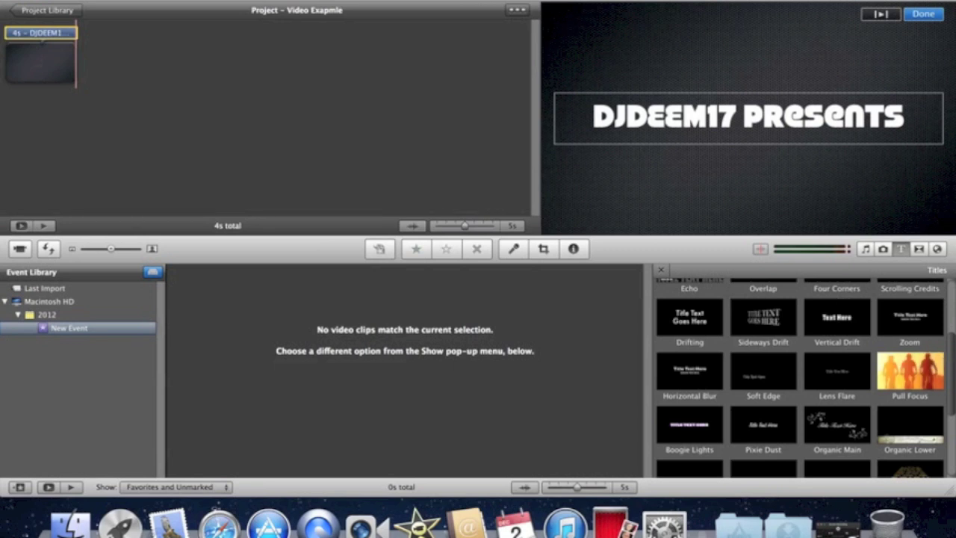
- Append a Sideways Drift title after the intro, set on the Industrial background
{"action": "left_click_drag", "start_coordinate": [952, 364], "coordinate": [947, 299]}
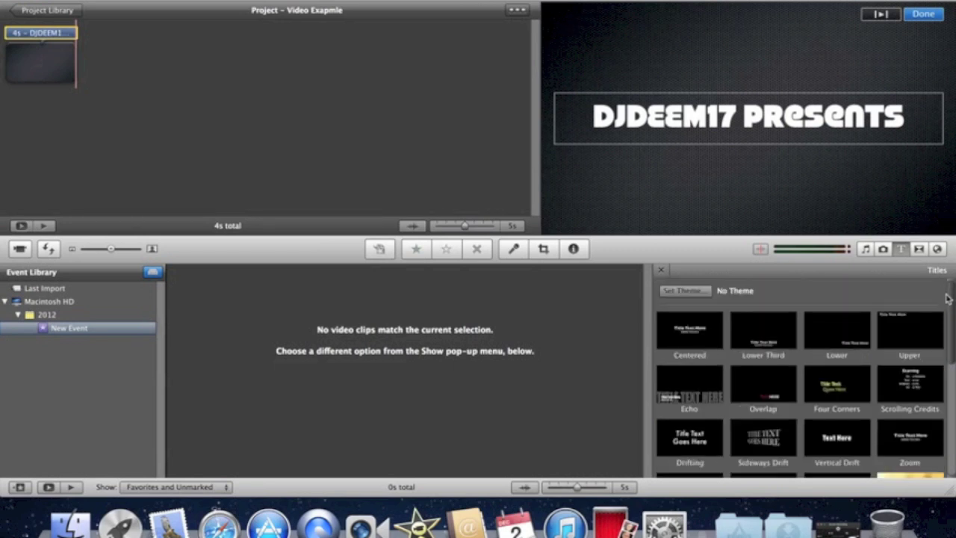
{"action": "scroll", "coordinate": [950, 301], "scroll_direction": "down", "scroll_amount": 3}
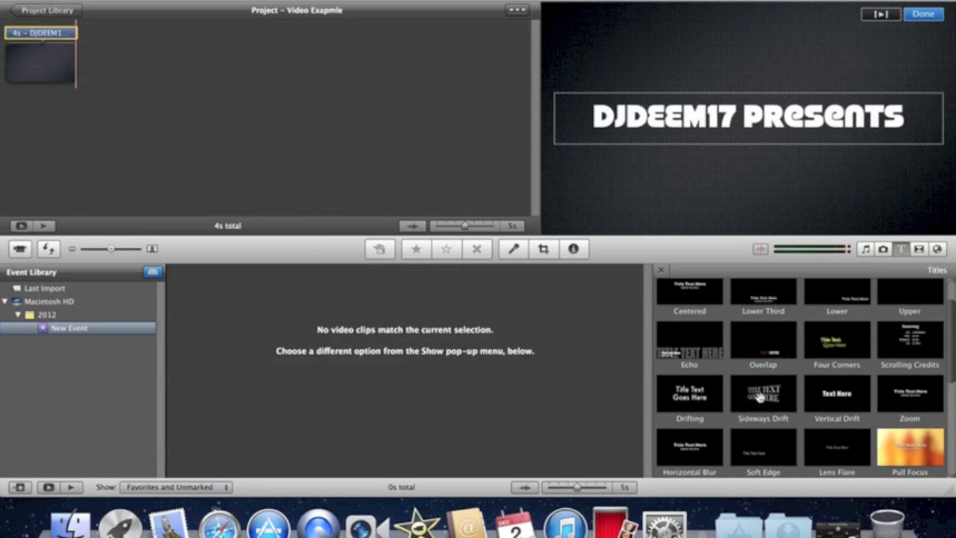
{"action": "left_click_drag", "start_coordinate": [759, 401], "coordinate": [90, 70]}
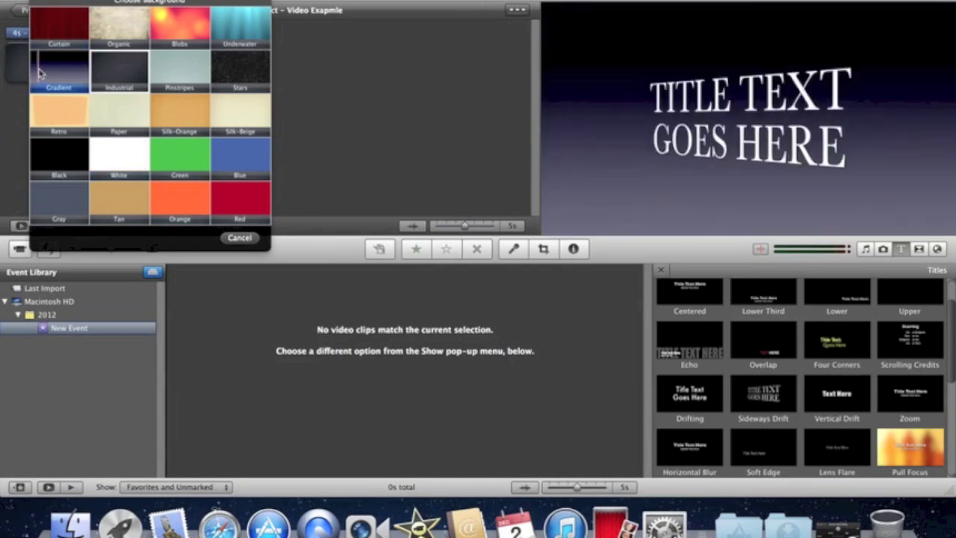
{"action": "left_click", "coordinate": [120, 71]}
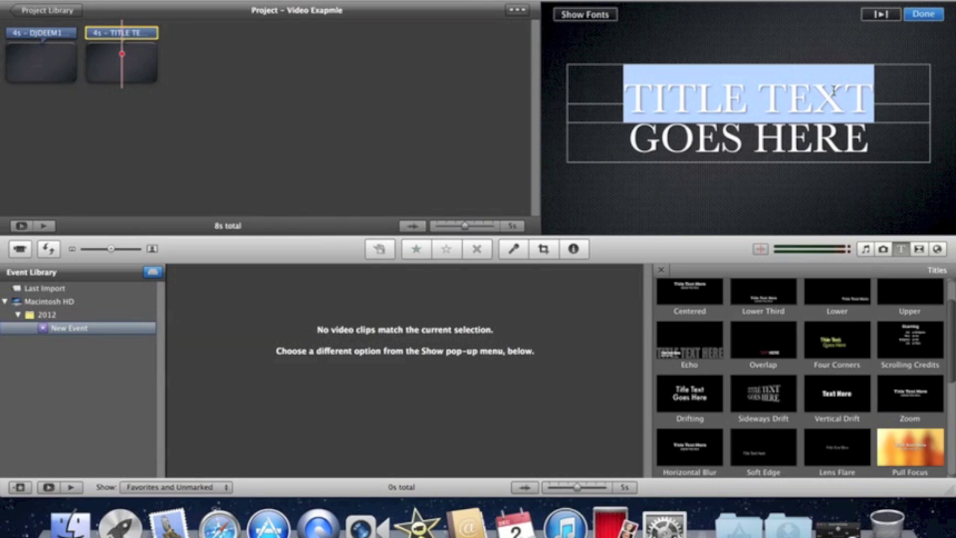
- Set the second title to 'iPhone 5' over 'Unboxing', then play the project from the start
{"action": "type", "text": "iPhon"}
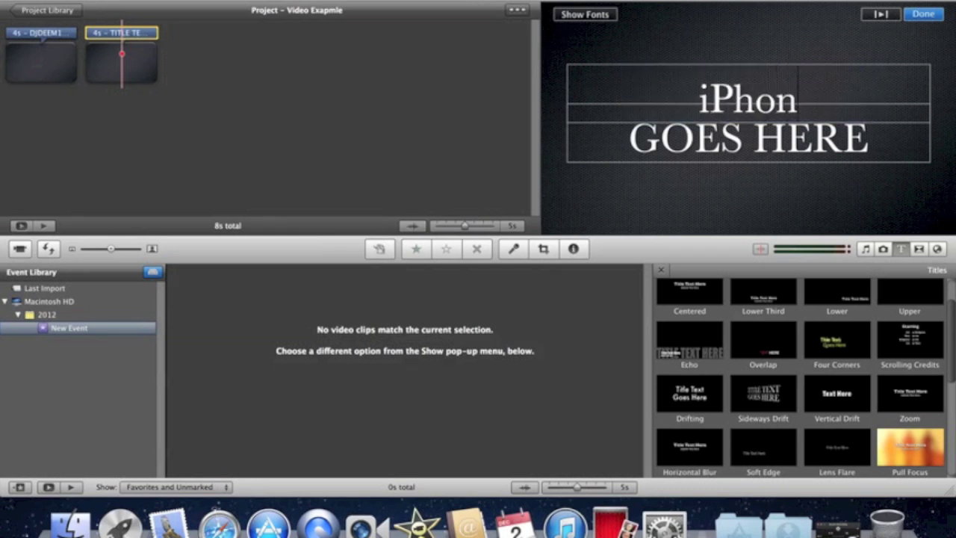
{"action": "type", "text": "e 5"}
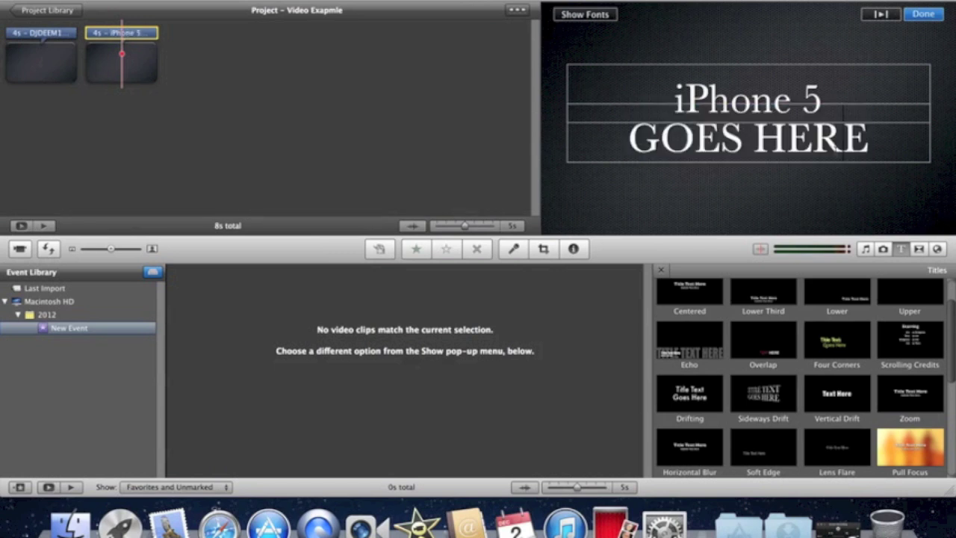
{"action": "double_click", "coordinate": [835, 142]}
{"action": "left_click_drag", "start_coordinate": [834, 142], "coordinate": [679, 157]}
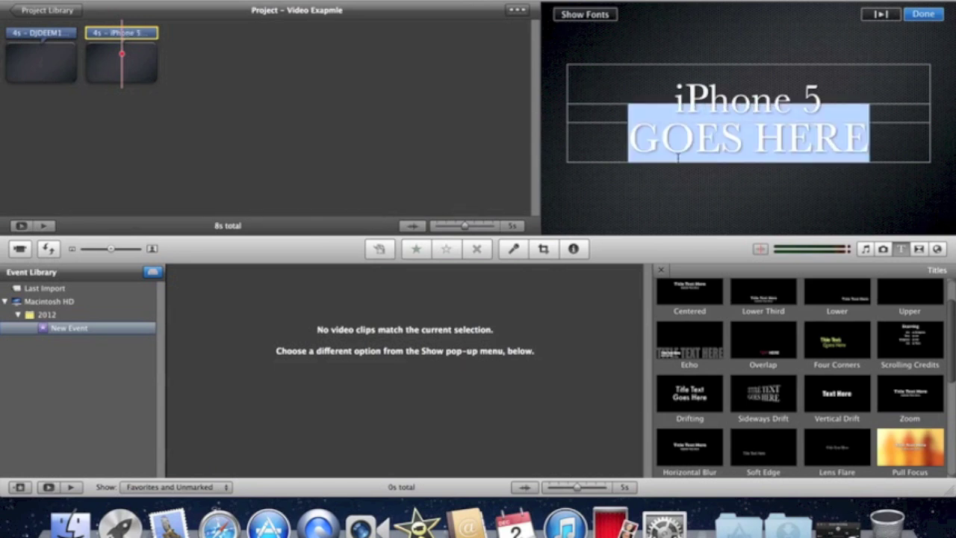
{"action": "type", "text": "Unboxing"}
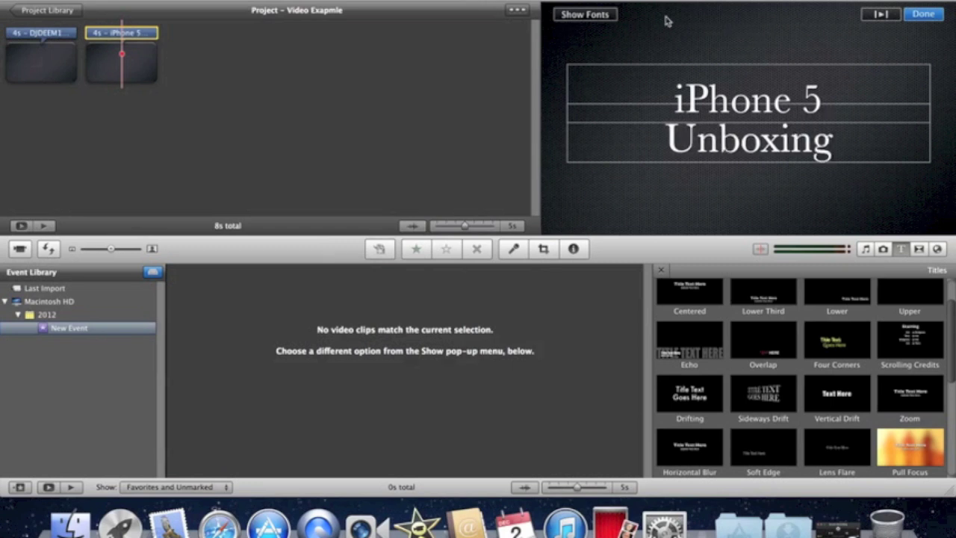
{"action": "left_click", "coordinate": [917, 18]}
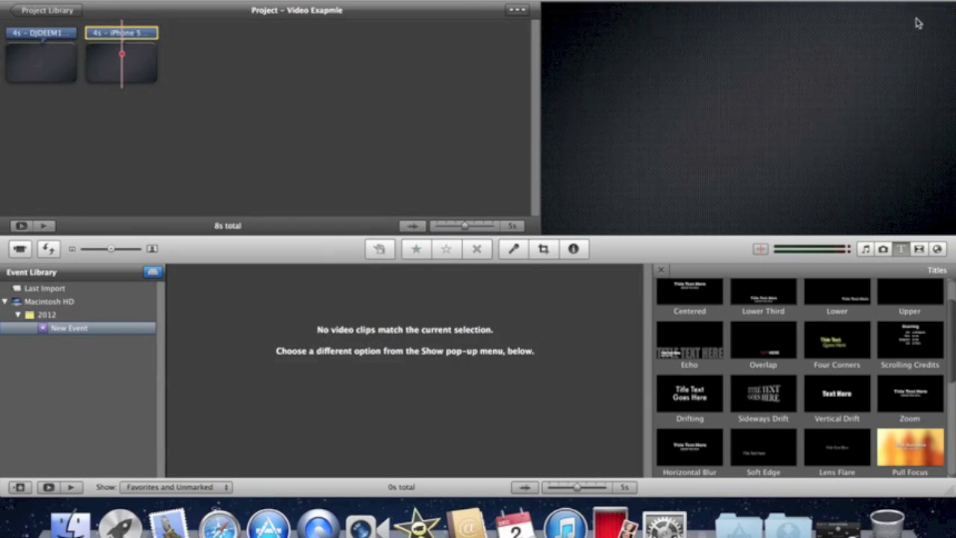
{"action": "left_click", "coordinate": [44, 225]}
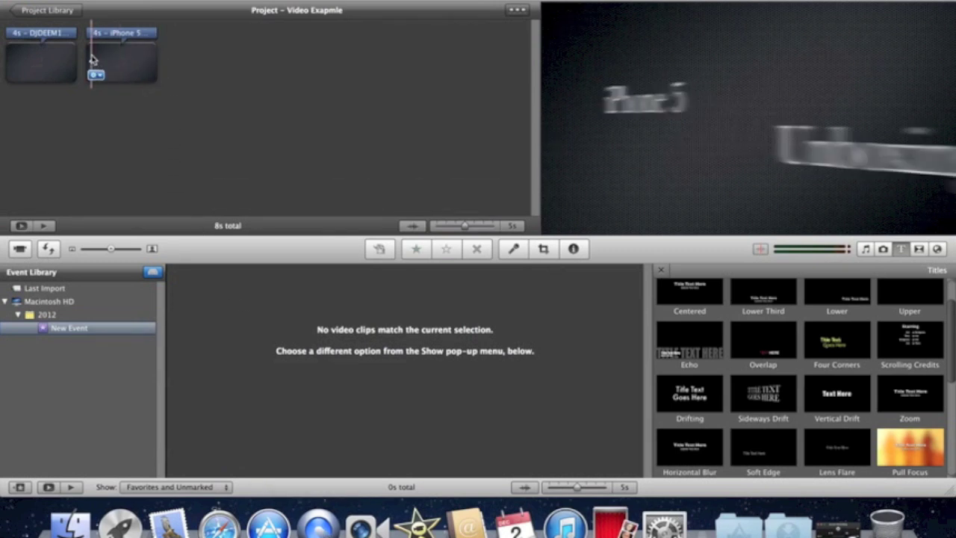
{"action": "key", "text": "backslash"}
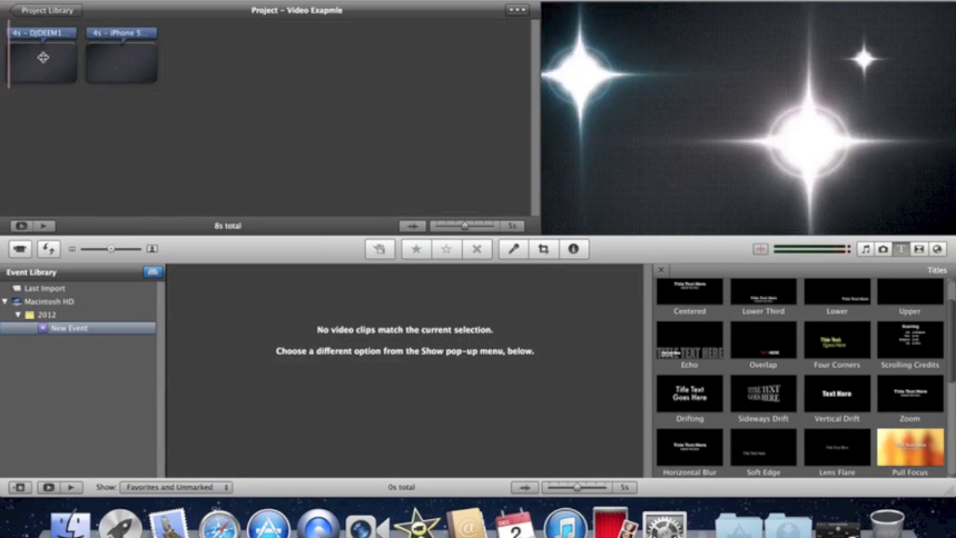
- Show the iTunes Music library in the Music and Sound Effects browser
{"action": "left_click", "coordinate": [864, 249]}
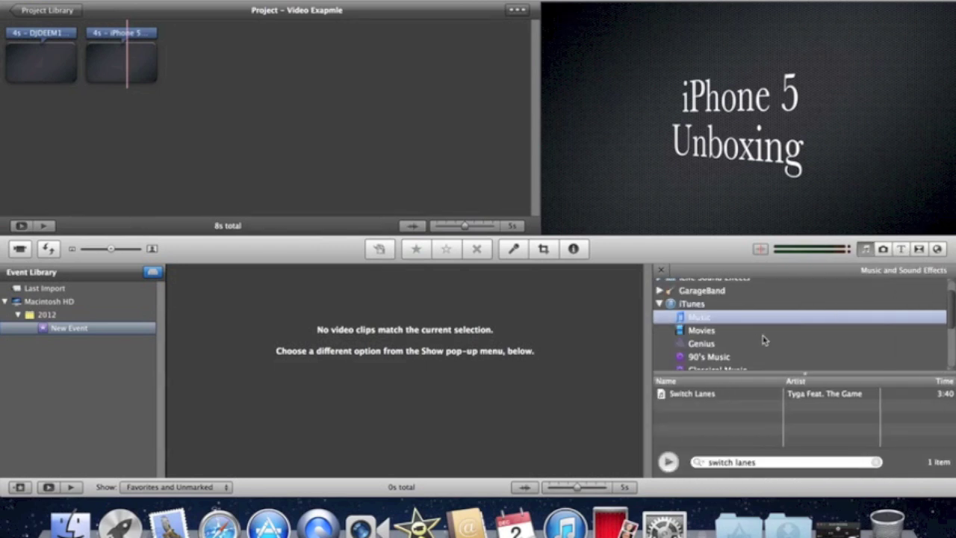
{"action": "scroll", "coordinate": [751, 327], "scroll_direction": "down", "scroll_amount": 4}
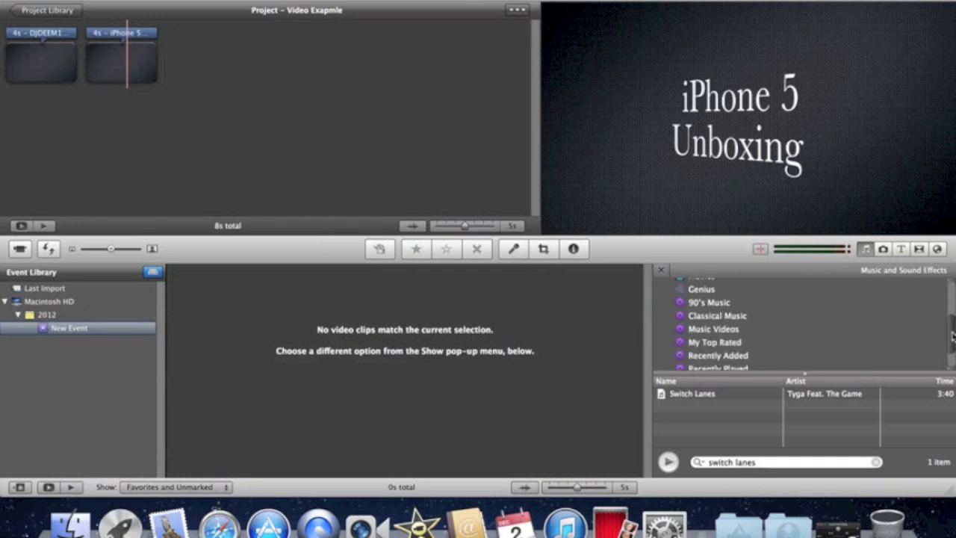
{"action": "left_click_drag", "start_coordinate": [952, 336], "coordinate": [951, 273]}
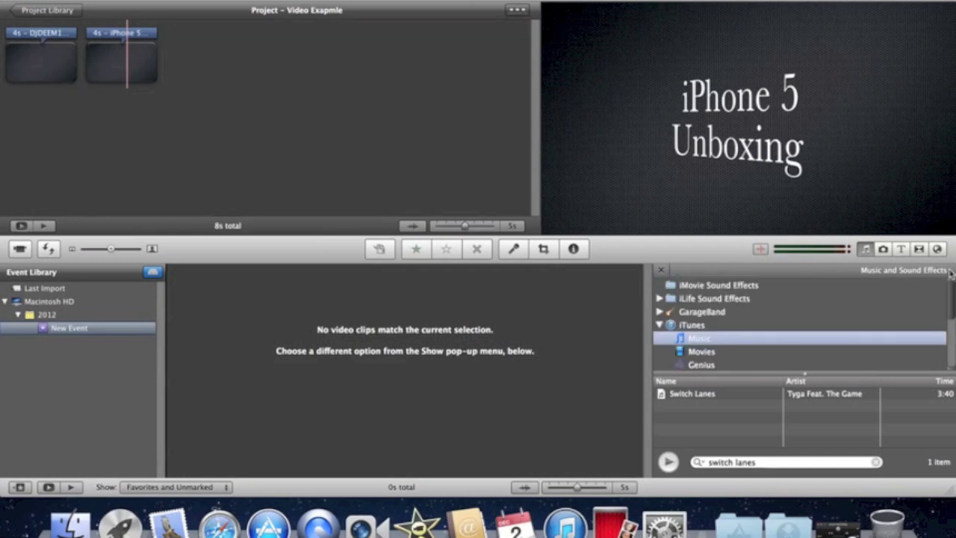
{"action": "left_click", "coordinate": [660, 325]}
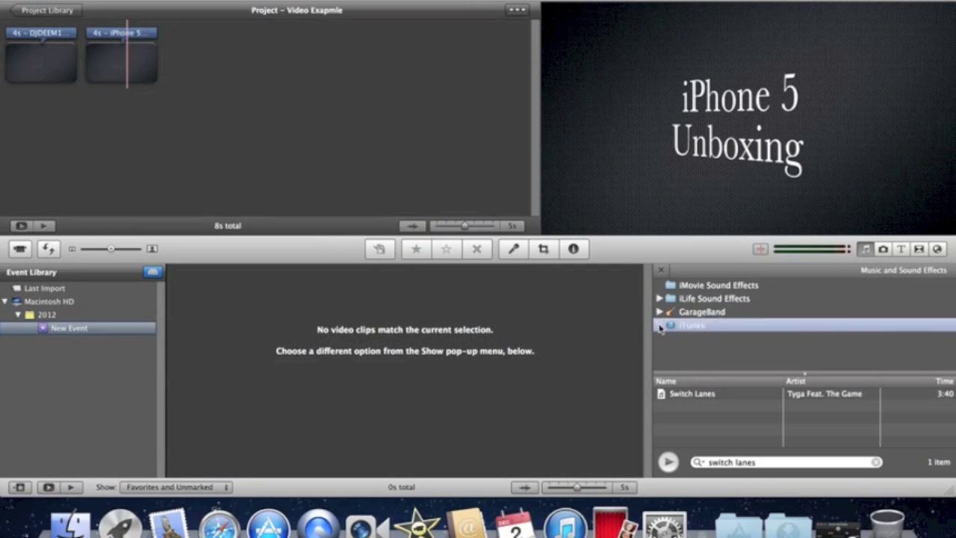
{"action": "left_click", "coordinate": [660, 326]}
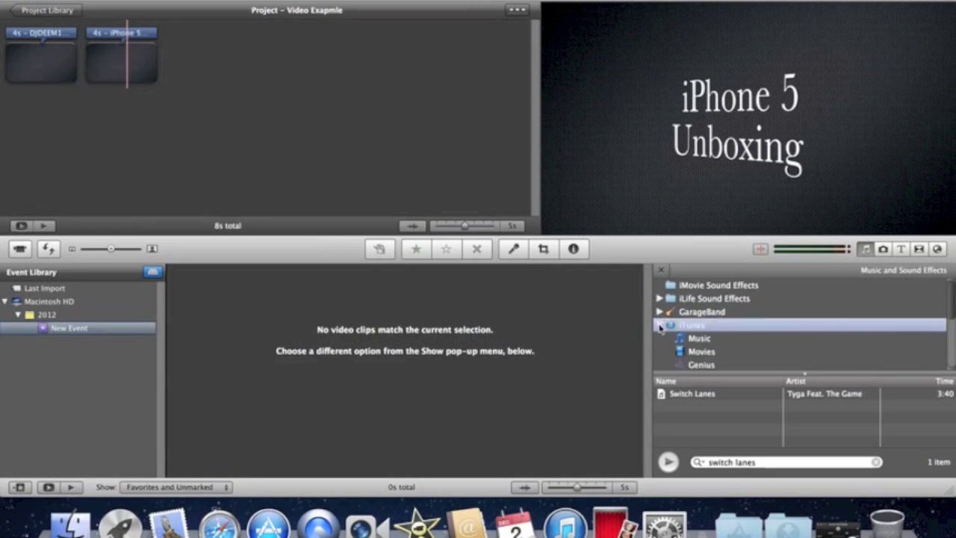
{"action": "left_click", "coordinate": [700, 339]}
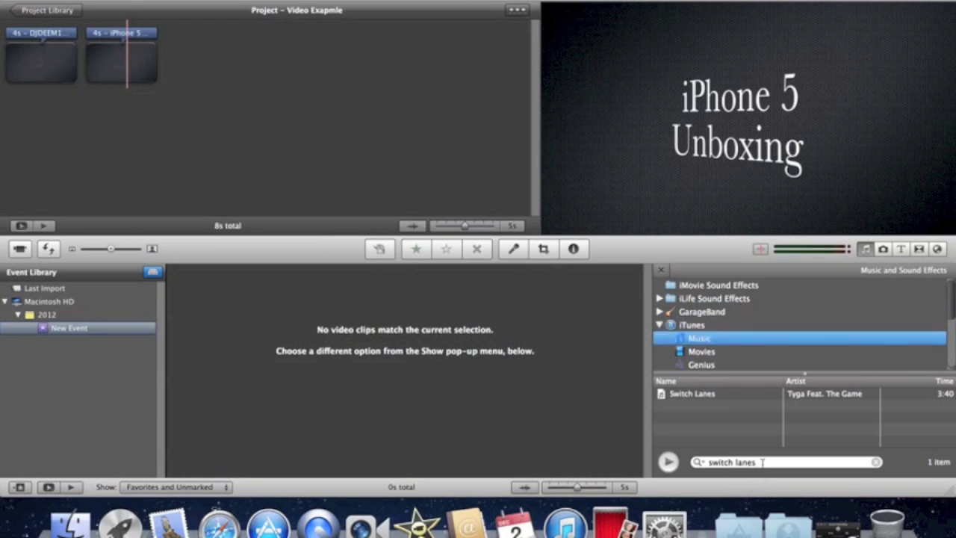
- Clear the music search and search for 'switch lanes' to find the Tyga track
{"action": "left_click", "coordinate": [726, 463]}
{"action": "key", "text": "BackSpace"}
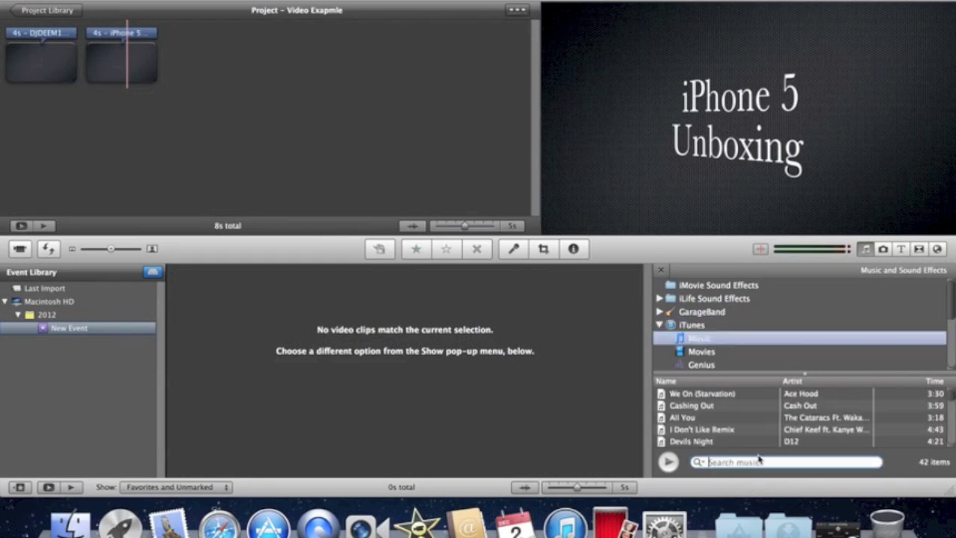
{"action": "scroll", "coordinate": [951, 403], "scroll_direction": "down", "scroll_amount": 10}
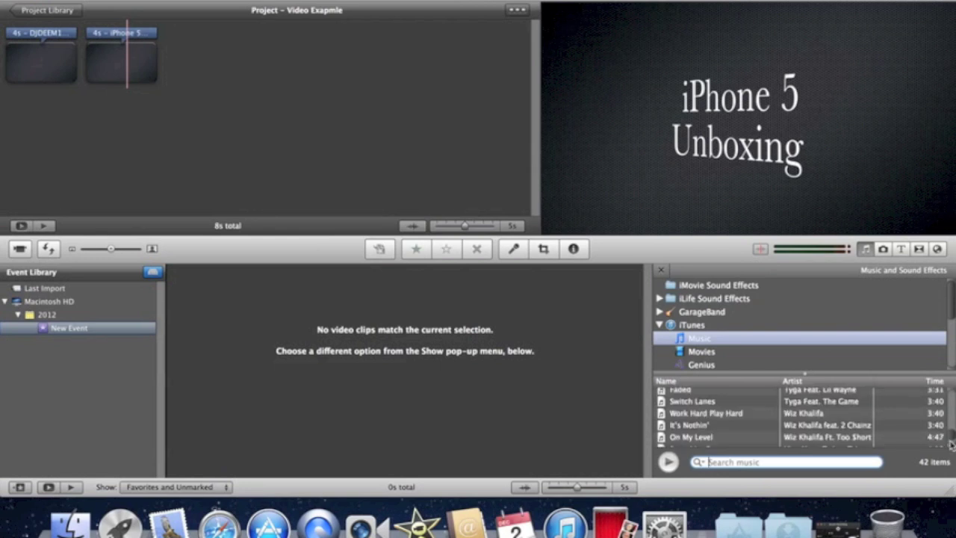
{"action": "scroll", "coordinate": [951, 407], "scroll_direction": "up", "scroll_amount": 10}
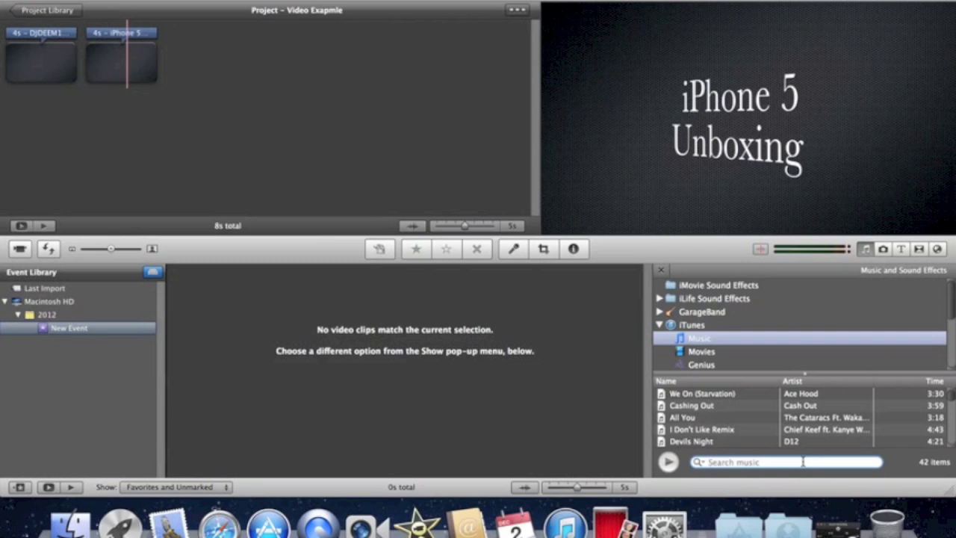
{"action": "type", "text": "switch lanes"}
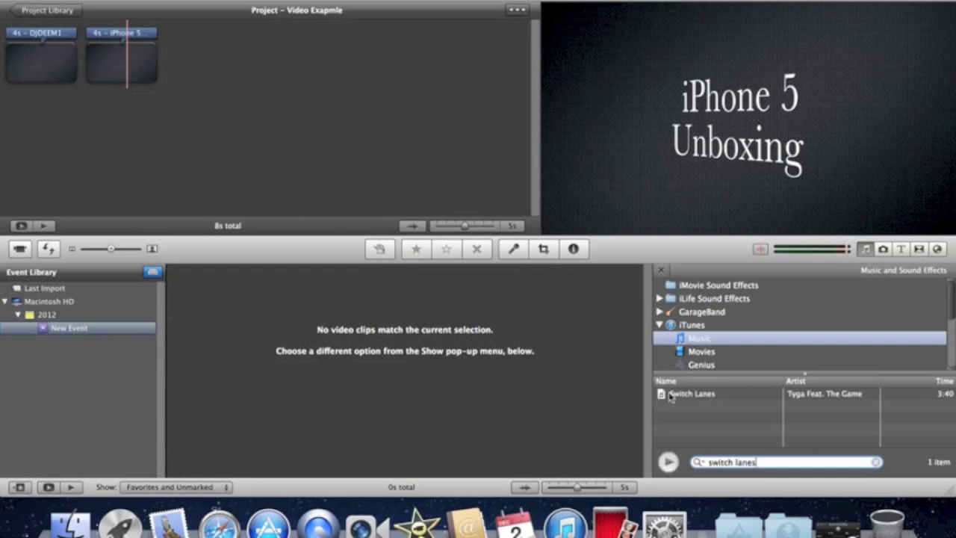
- Drop Switch Lanes behind the two titles as background music and play from the beginning
{"action": "left_click_drag", "start_coordinate": [706, 401], "coordinate": [22, 127]}
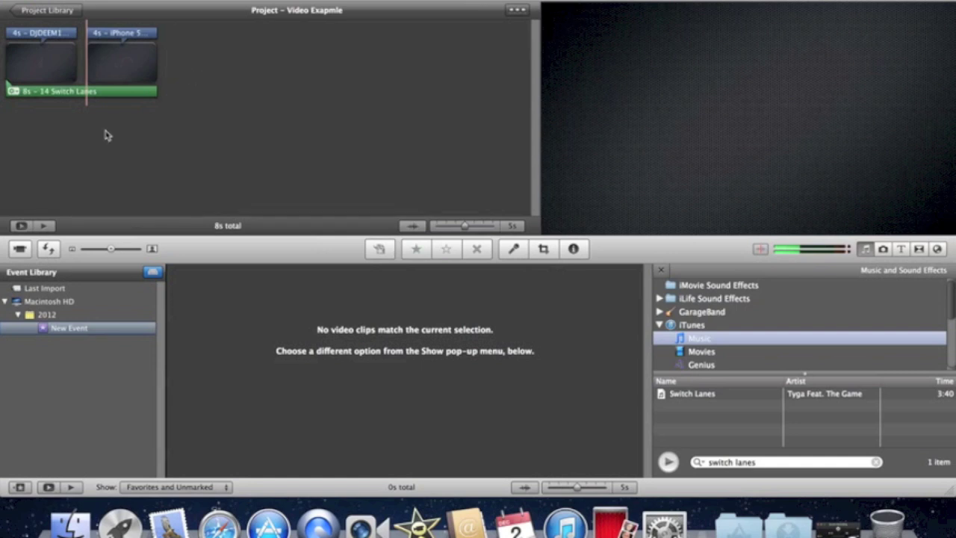
{"action": "left_click", "coordinate": [44, 226]}
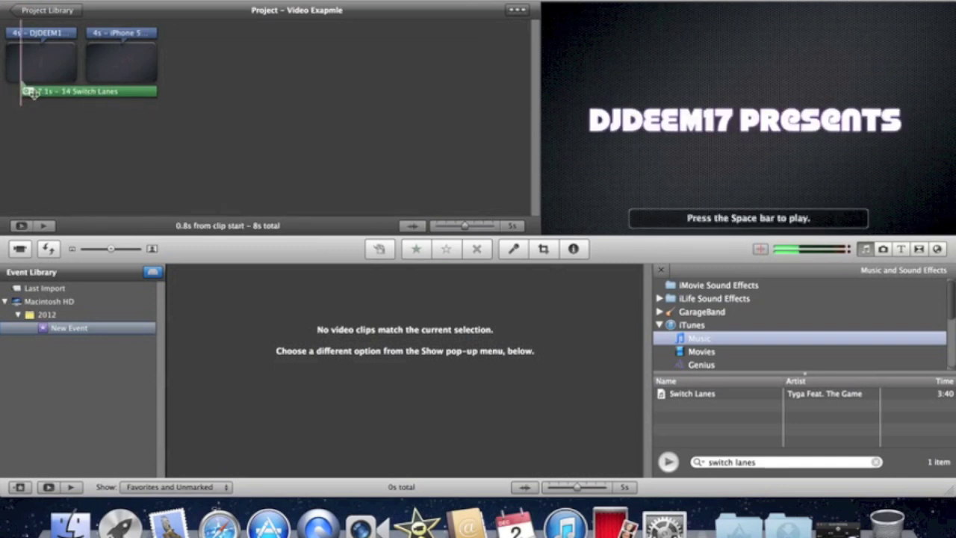
- Align the Switch Lanes clip with the first title and stretch it to 8 seconds
{"action": "left_click_drag", "start_coordinate": [50, 91], "coordinate": [177, 89]}
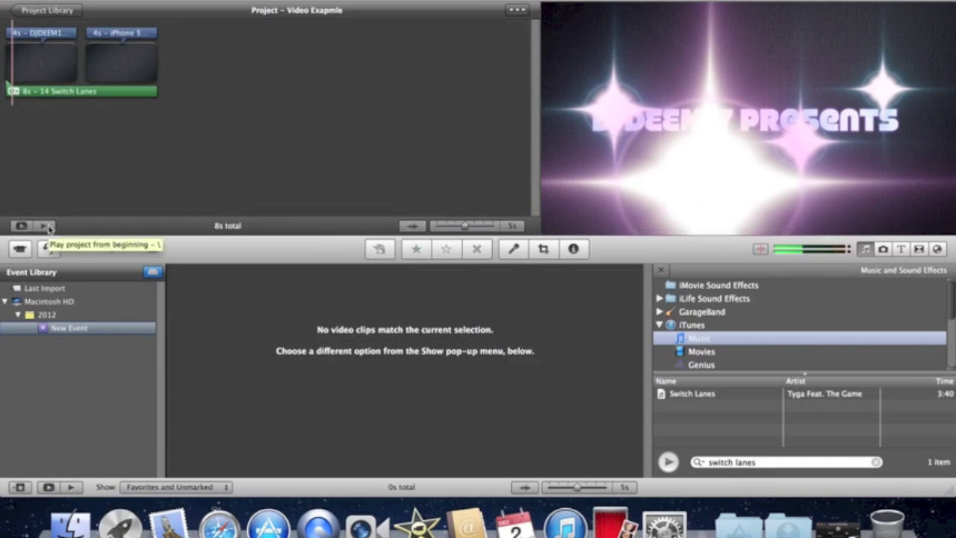
{"action": "left_click", "coordinate": [46, 226]}
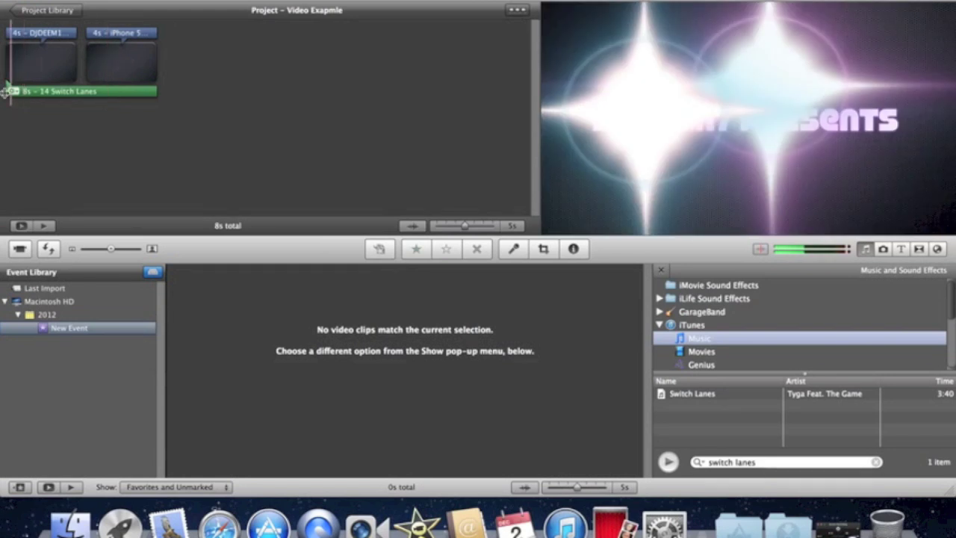
{"action": "left_click_drag", "start_coordinate": [40, 92], "coordinate": [15, 89]}
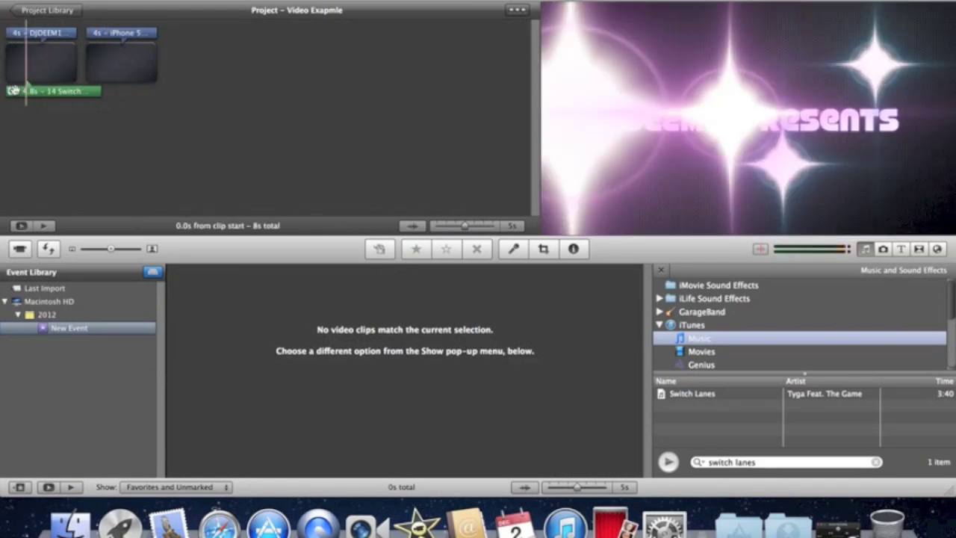
{"action": "left_click_drag", "start_coordinate": [98, 91], "coordinate": [153, 100]}
{"action": "left_click", "coordinate": [41, 226]}
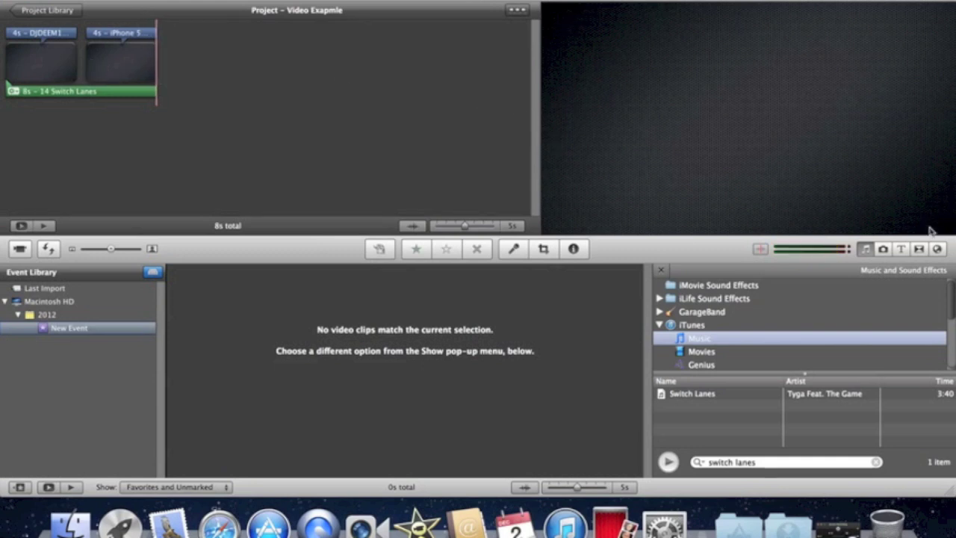
- Place a Cross Blur transition at the end of the project, after the iPhone 5 Unboxing title
{"action": "left_click", "coordinate": [899, 252]}
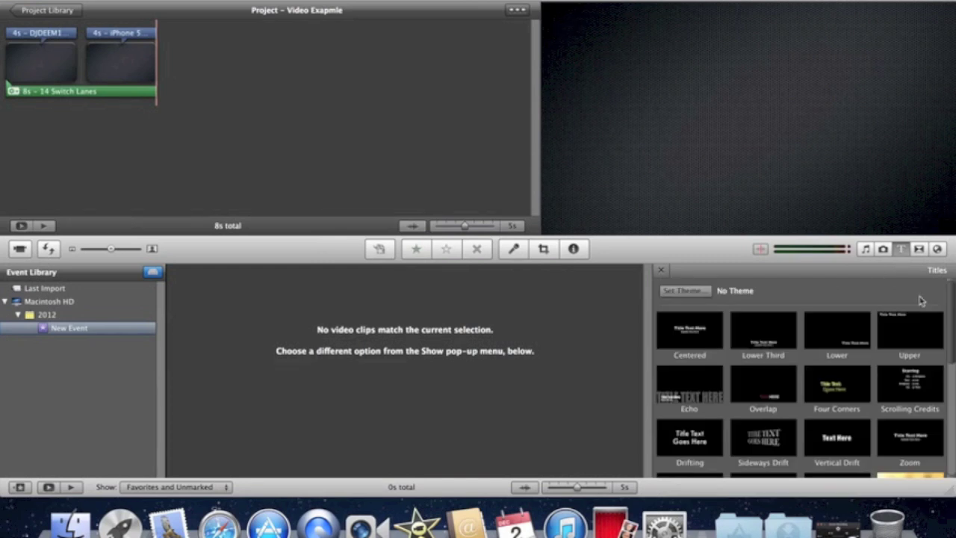
{"action": "left_click", "coordinate": [921, 254]}
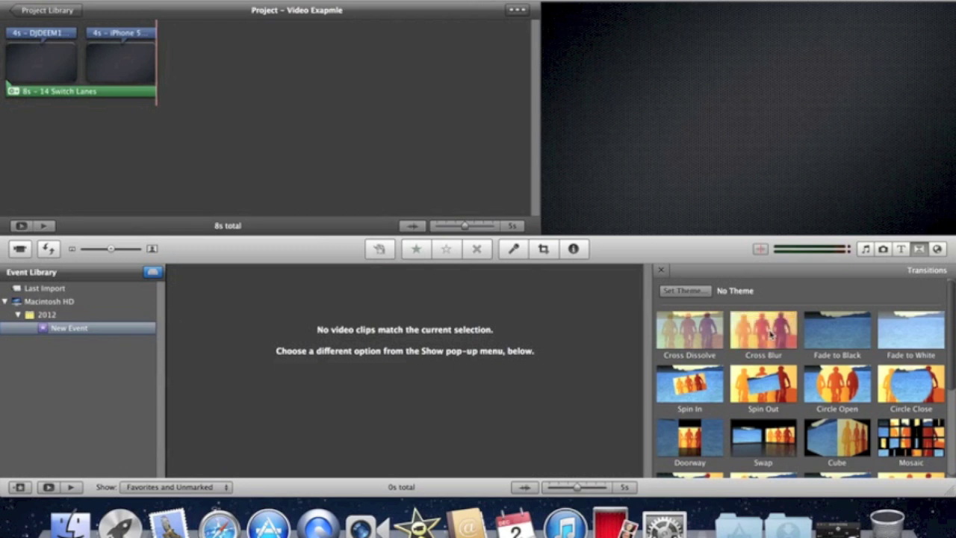
{"action": "left_click_drag", "start_coordinate": [771, 334], "coordinate": [190, 72]}
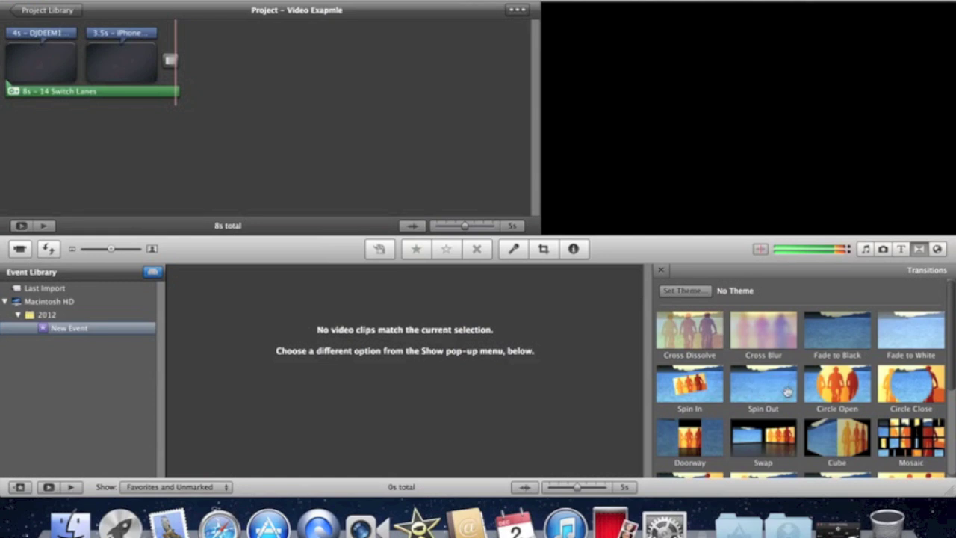
- Append a Far Far Away title after the transition, on the Industrial background
{"action": "left_click", "coordinate": [902, 250]}
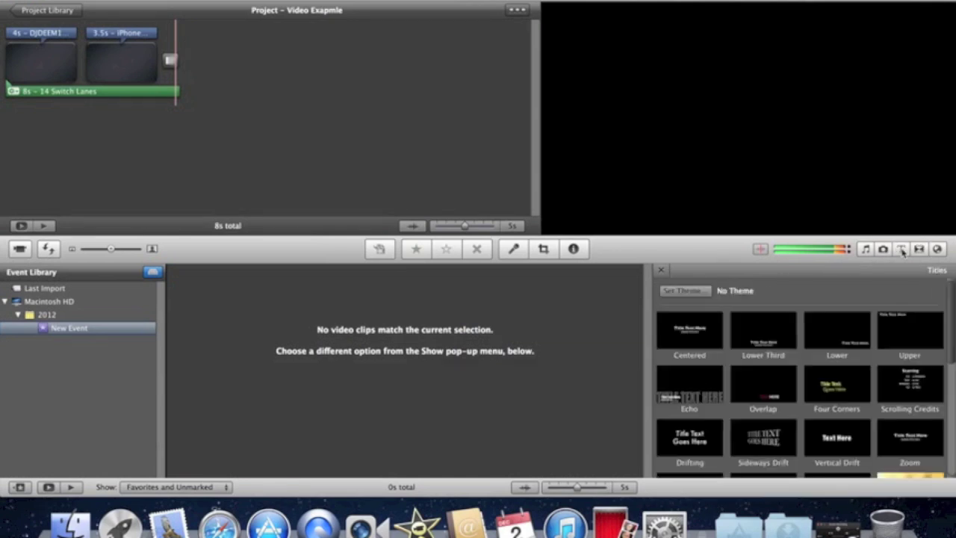
{"action": "key", "text": "super+3"}
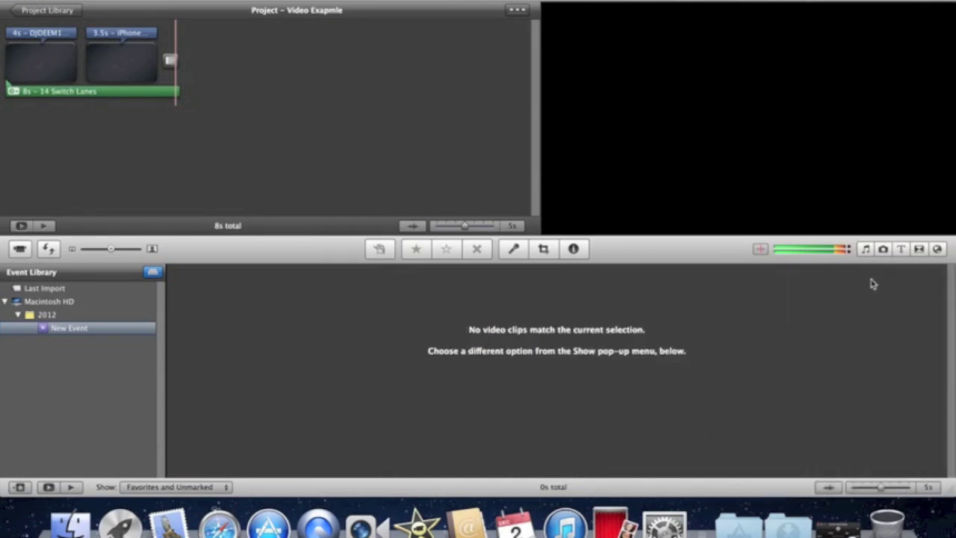
{"action": "left_click", "coordinate": [901, 248]}
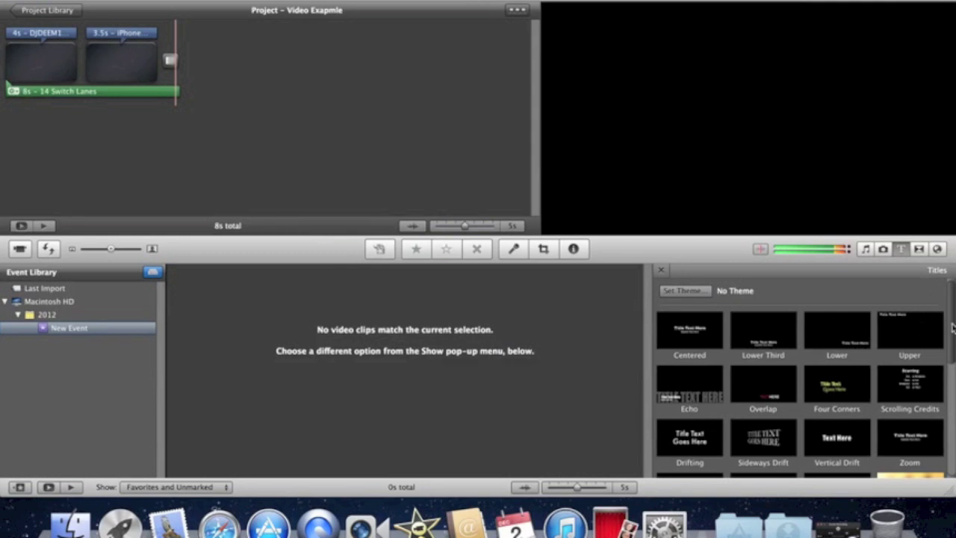
{"action": "scroll", "coordinate": [928, 400], "scroll_direction": "down", "scroll_amount": 6}
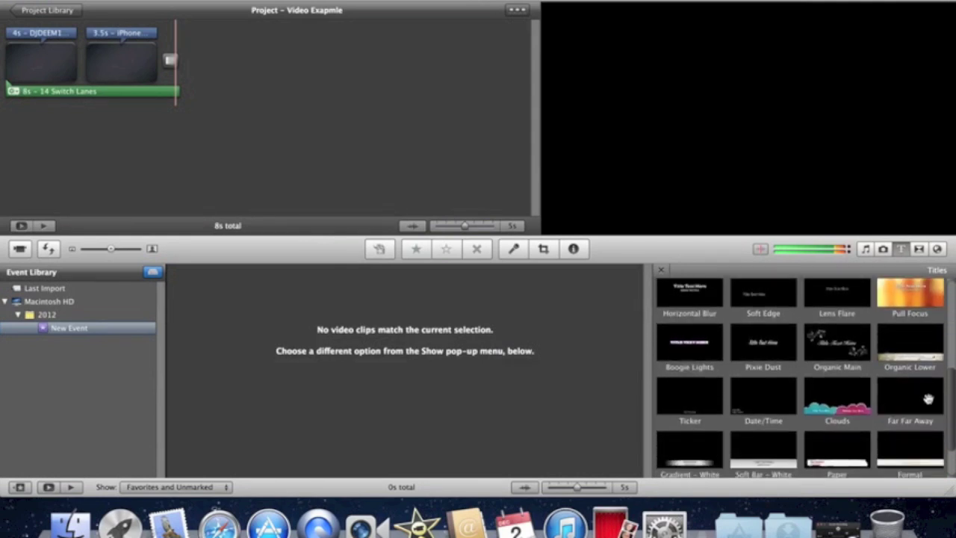
{"action": "mouse_move", "coordinate": [927, 398]}
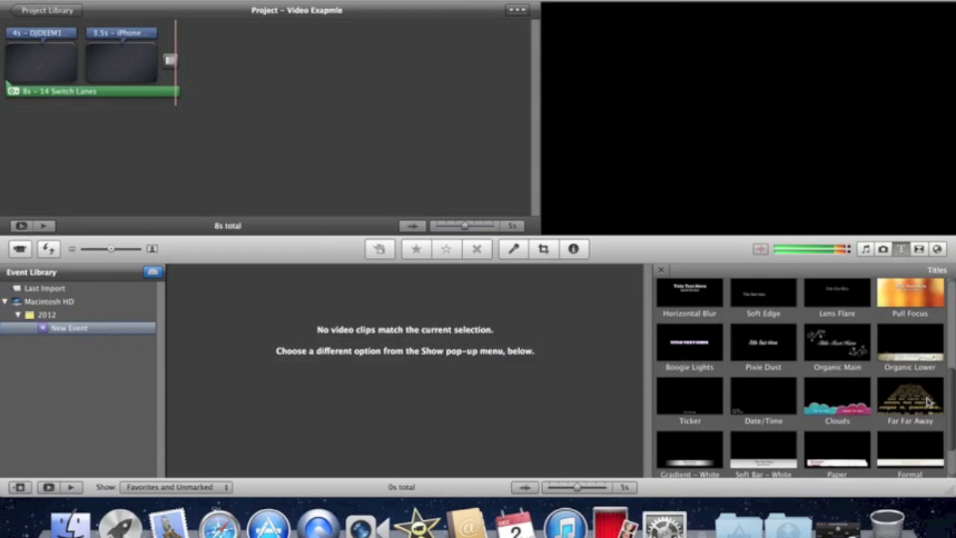
{"action": "left_click_drag", "start_coordinate": [927, 401], "coordinate": [225, 63]}
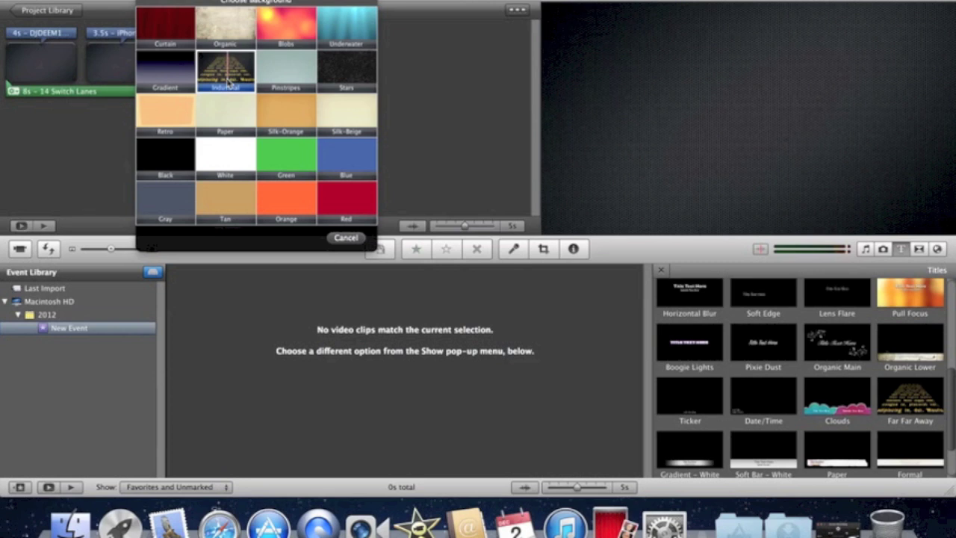
{"action": "left_click", "coordinate": [227, 84]}
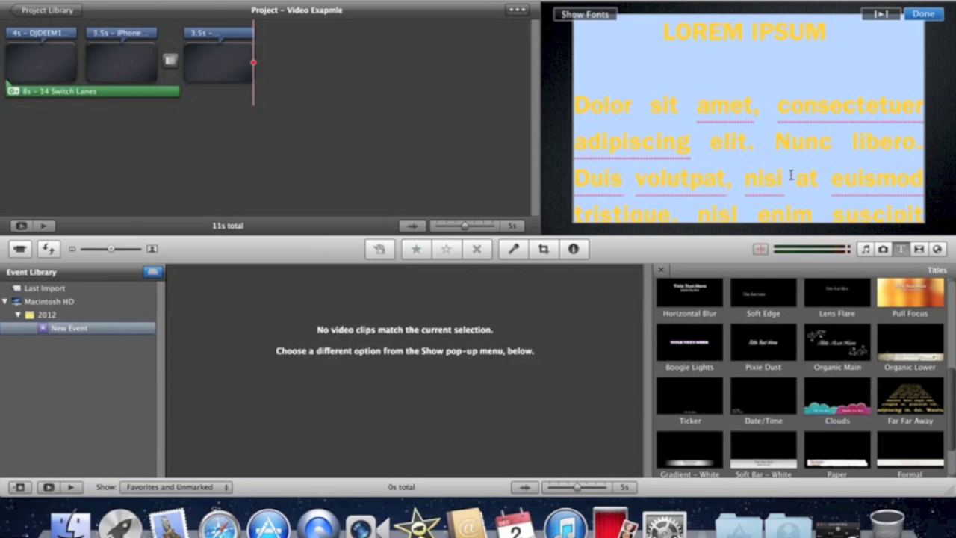
- Type 'Thanks for watching!' and 'Subscribe, comment, like' into the outro title
{"action": "type", "text": "Thanks"}
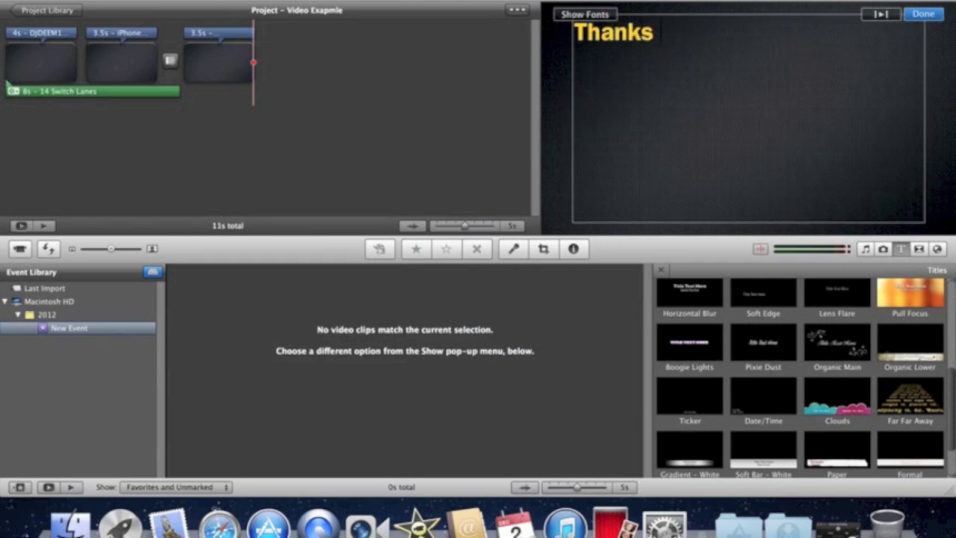
{"action": "type", "text": " for watchinh"}
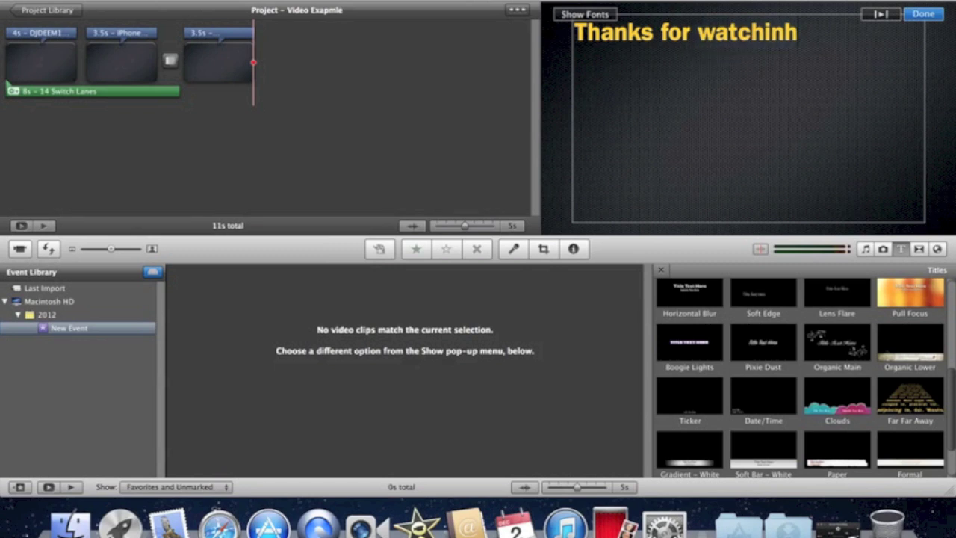
{"action": "key", "text": "BackSpace"}
{"action": "type", "text": "g!  "}
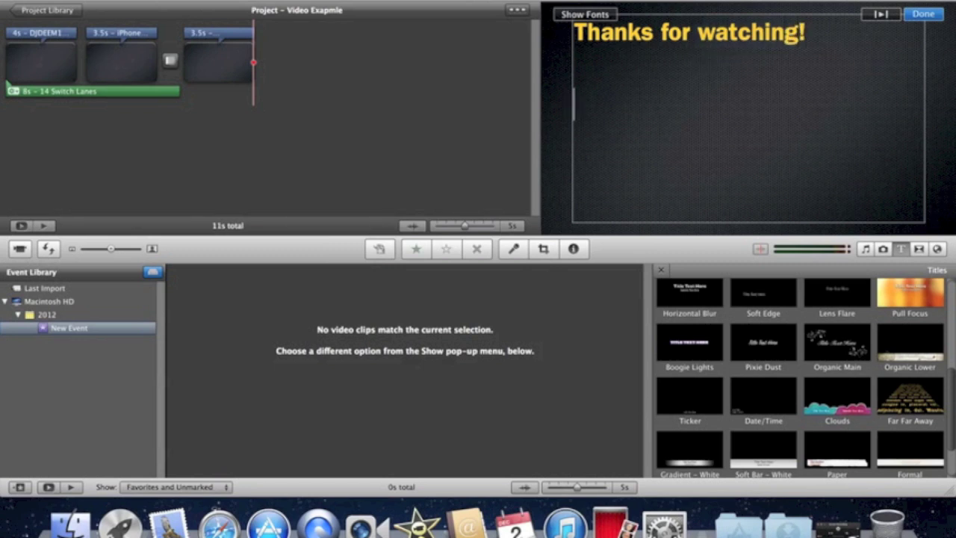
{"action": "type", "text": "Subs"}
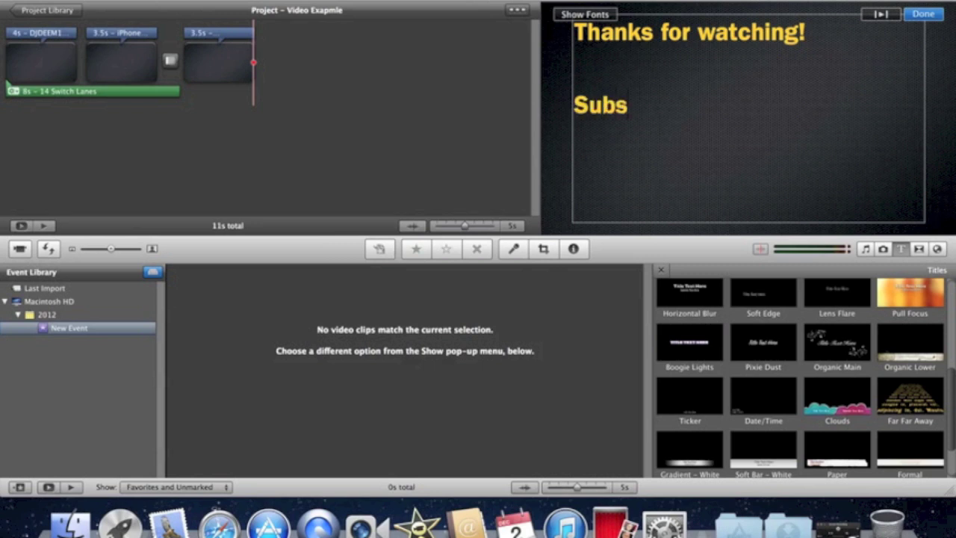
{"action": "type", "text": "cribe, c"}
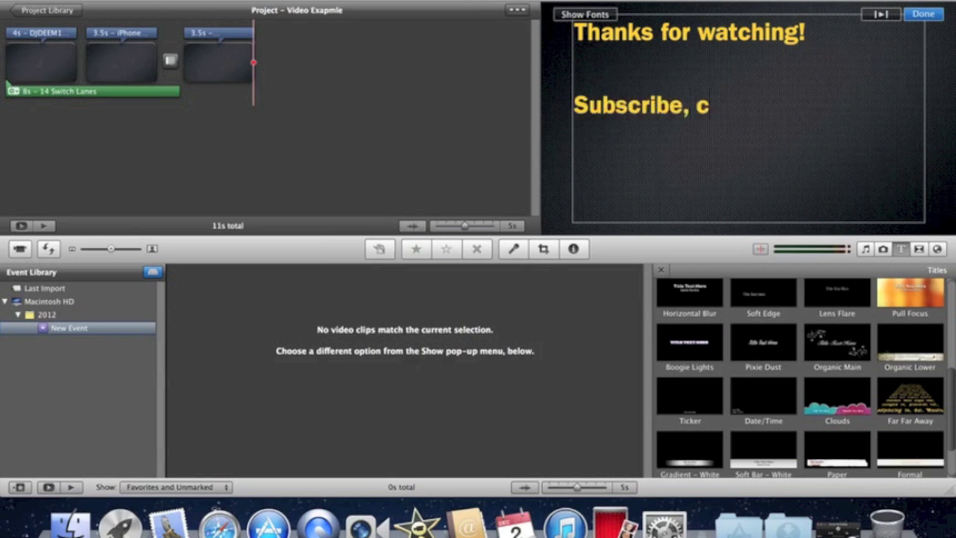
{"action": "type", "text": "omment, like"}
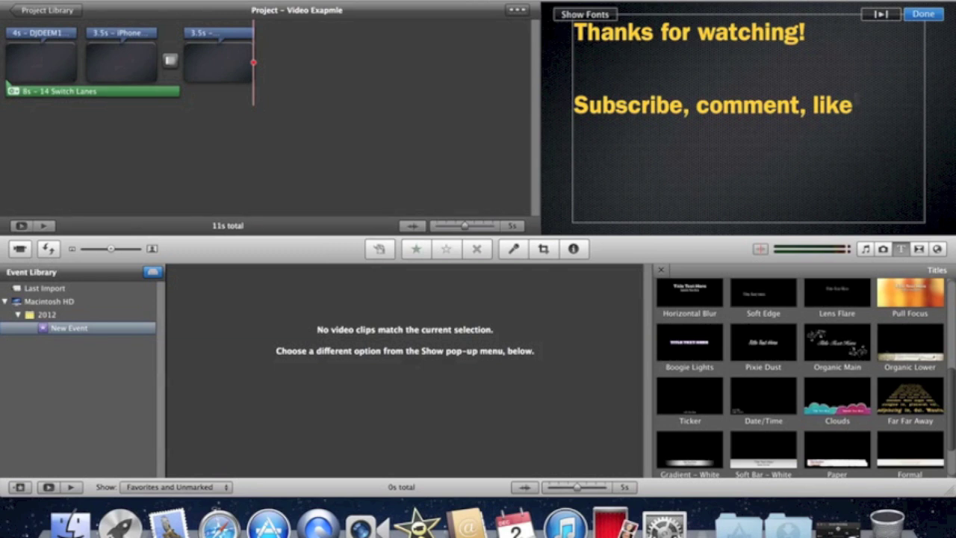
- Select all the outro title text, check its Font options, then end text editing
{"action": "key", "text": "super+a"}
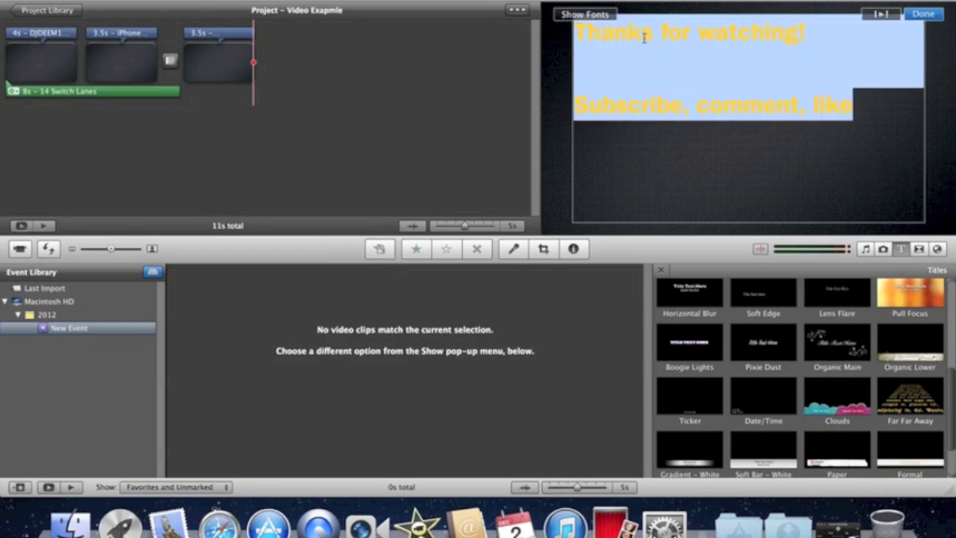
{"action": "right_click", "coordinate": [650, 42]}
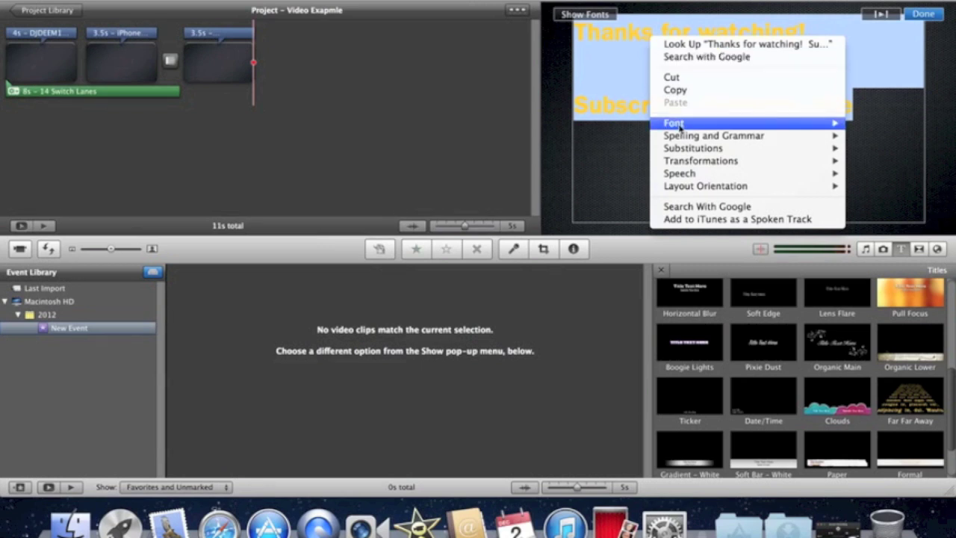
{"action": "mouse_move", "coordinate": [680, 127]}
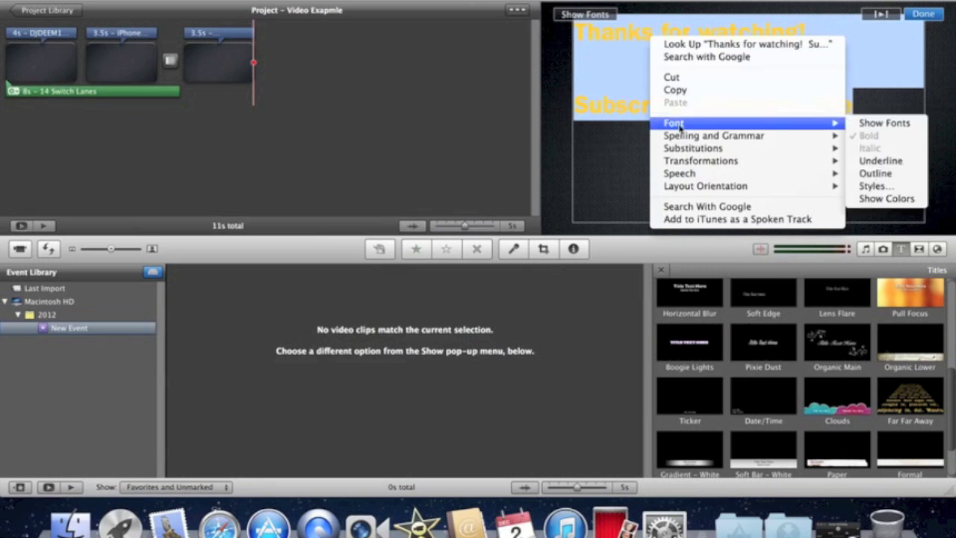
{"action": "left_click", "coordinate": [618, 11]}
- Center-align the outro title text in the font panel, then play the project from the beginning
{"action": "left_click", "coordinate": [564, 26]}
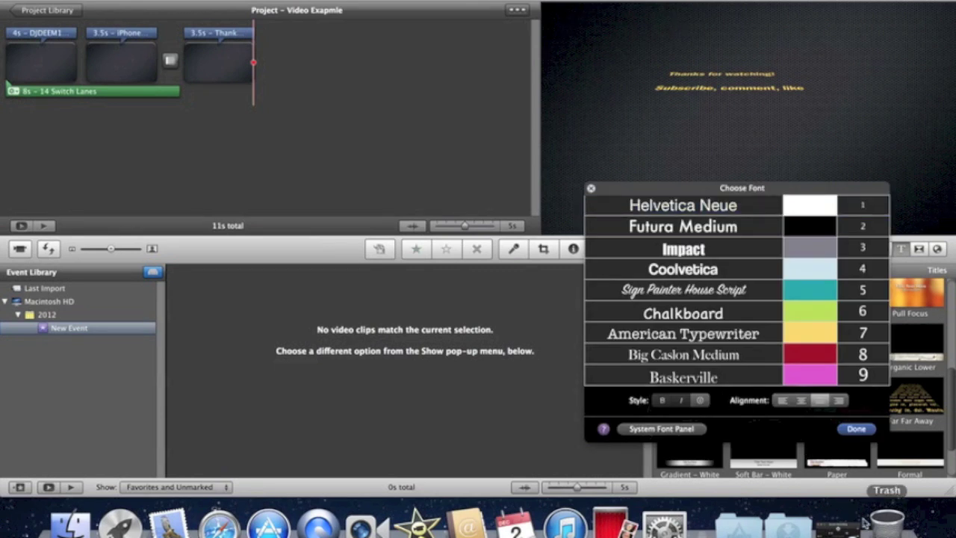
{"action": "left_click", "coordinate": [802, 401]}
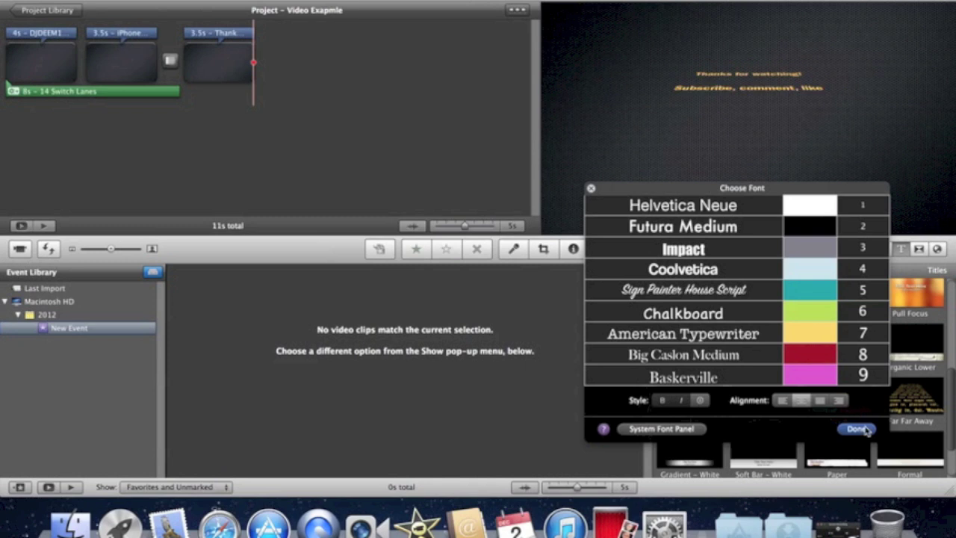
{"action": "left_click", "coordinate": [443, 143]}
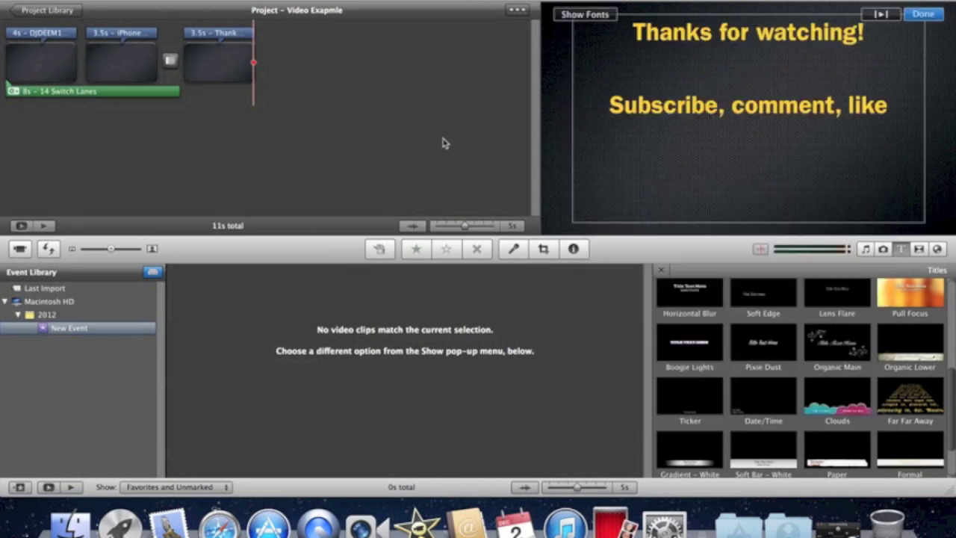
{"action": "left_click", "coordinate": [43, 226]}
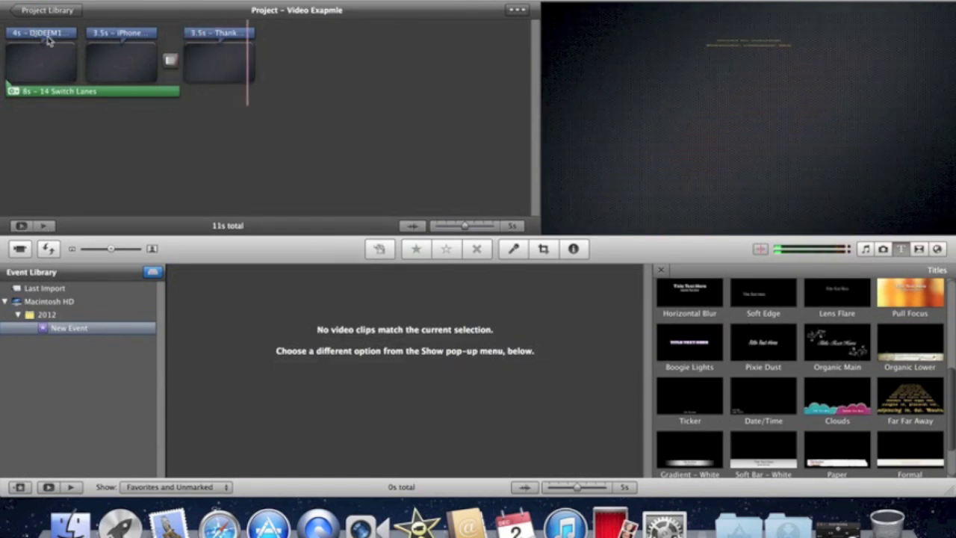
{"action": "left_click", "coordinate": [203, 35]}
- Set the outro title's duration to 7 seconds in its Inspector
{"action": "right_click", "coordinate": [213, 37]}
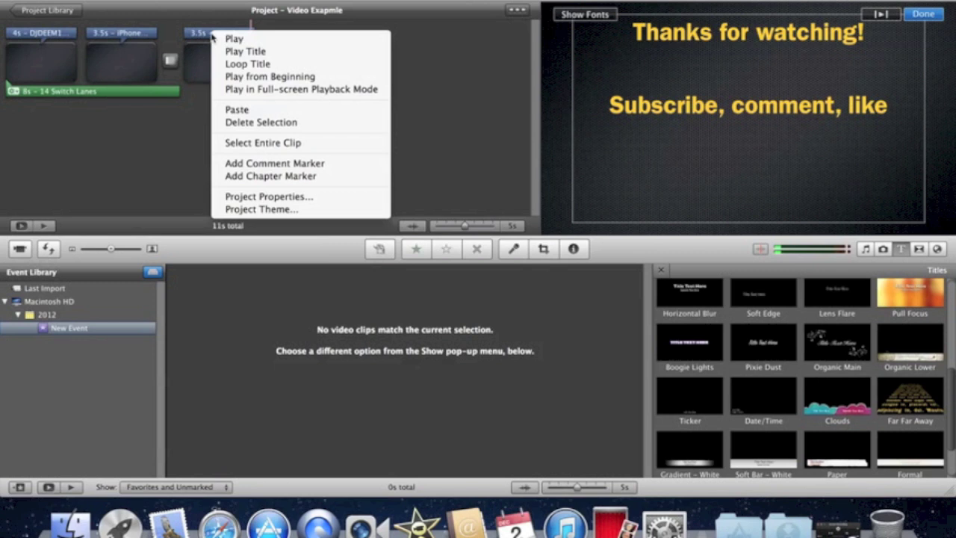
{"action": "left_click", "coordinate": [198, 37]}
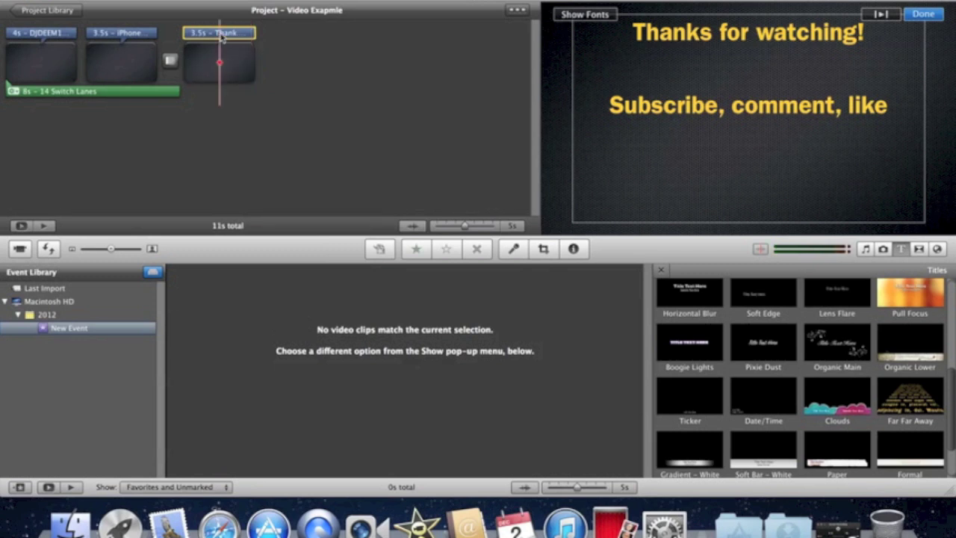
{"action": "double_click", "coordinate": [221, 36]}
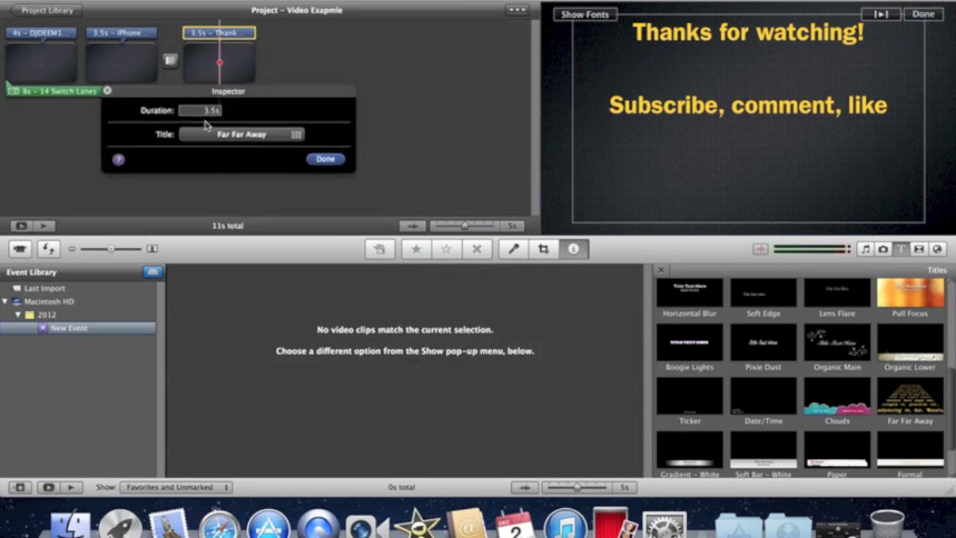
{"action": "key", "text": "Tab"}
{"action": "left_click", "coordinate": [321, 159]}
{"action": "left_click", "coordinate": [335, 159]}
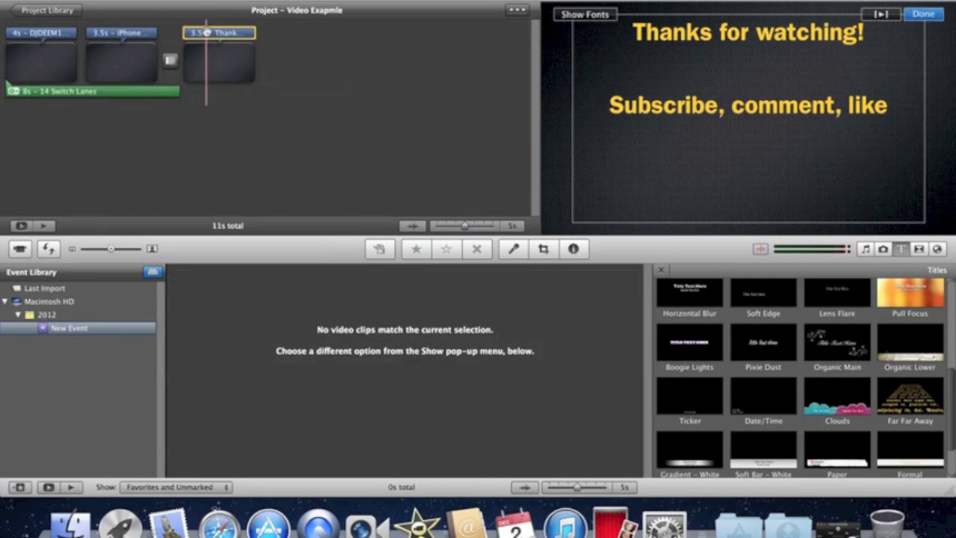
{"action": "double_click", "coordinate": [212, 33]}
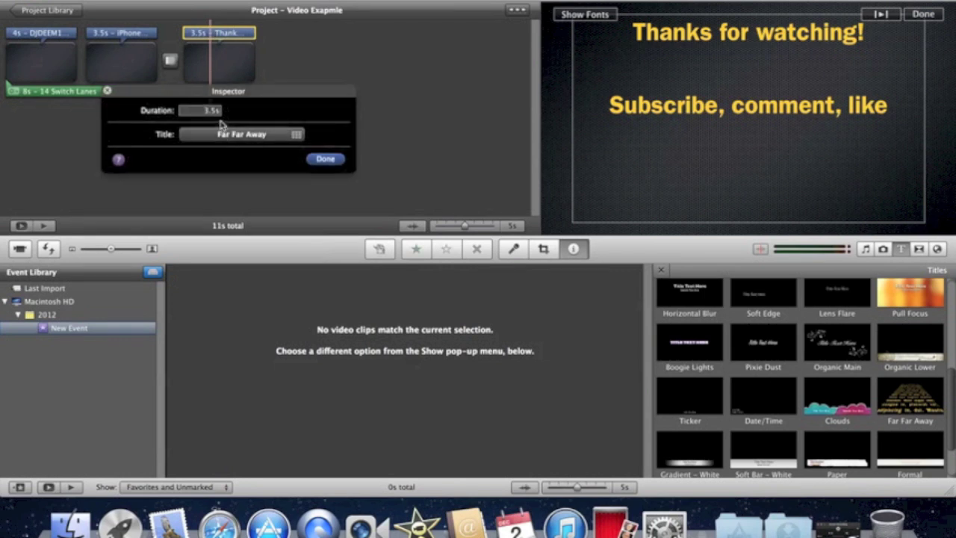
{"action": "double_click", "coordinate": [207, 109]}
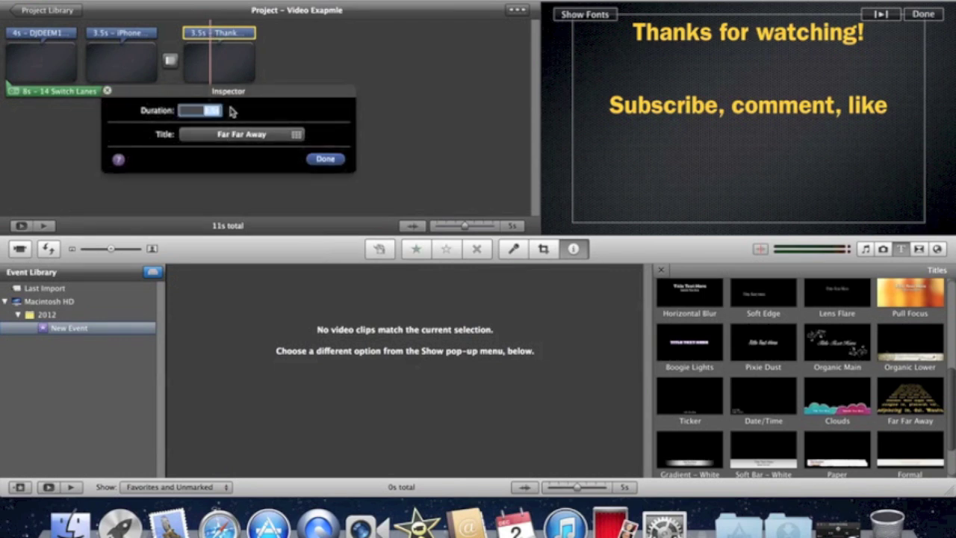
{"action": "type", "text": "7"}
{"action": "left_click", "coordinate": [316, 164]}
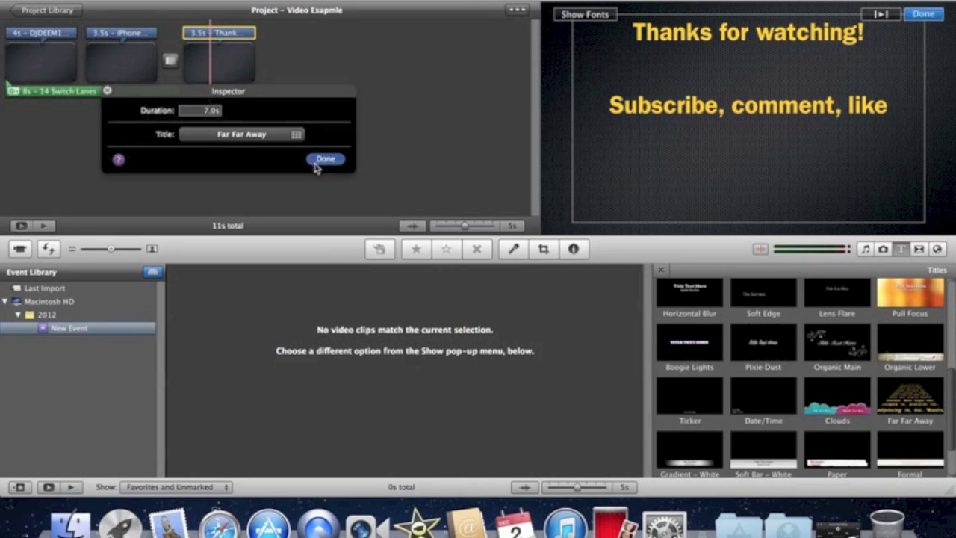
{"action": "left_click", "coordinate": [323, 159]}
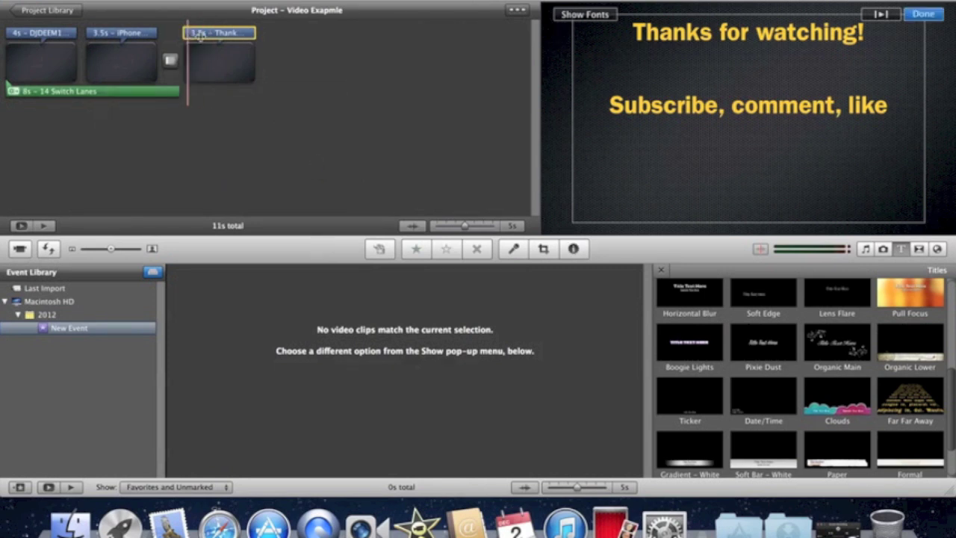
- Set the outro background clip's duration to 7 seconds in Clip Adjustments
{"action": "mouse_move", "coordinate": [214, 57]}
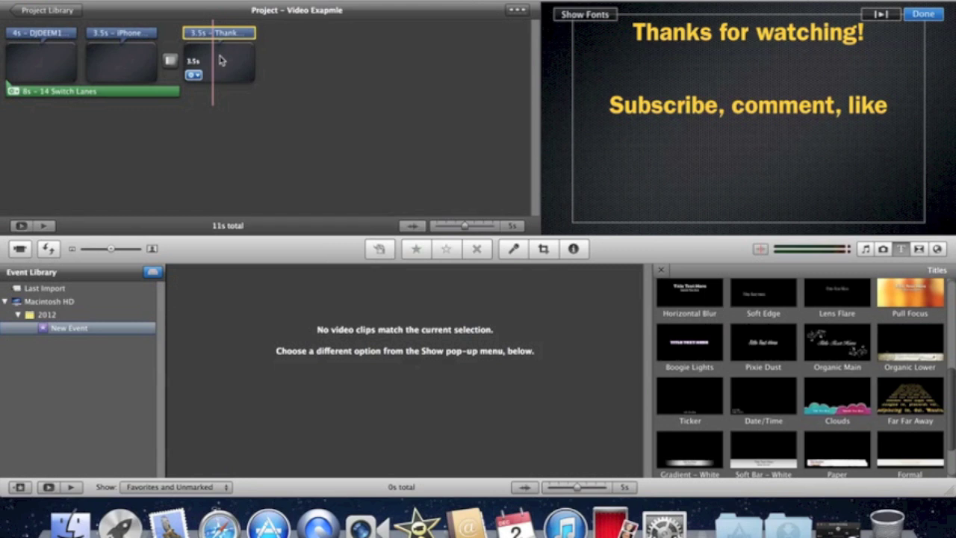
{"action": "right_click", "coordinate": [221, 60]}
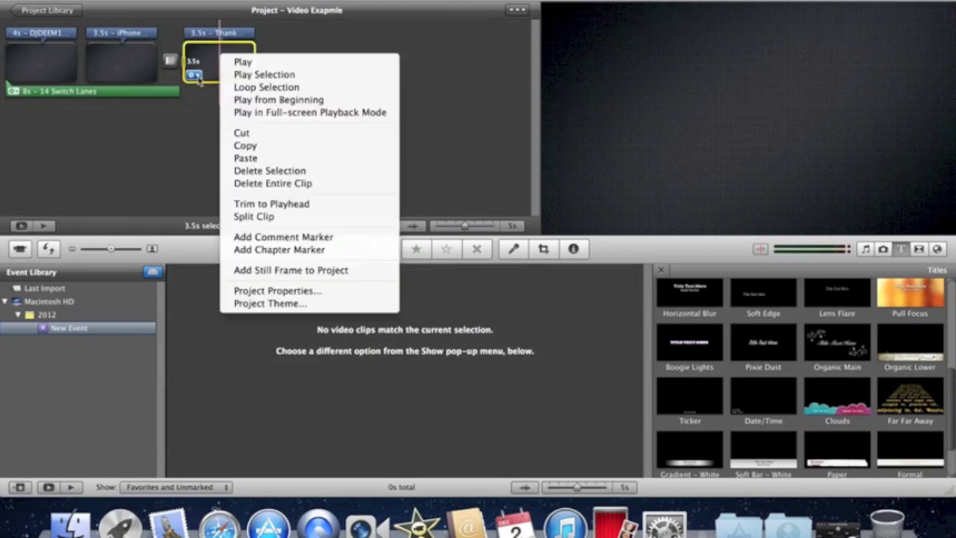
{"action": "left_click", "coordinate": [199, 81]}
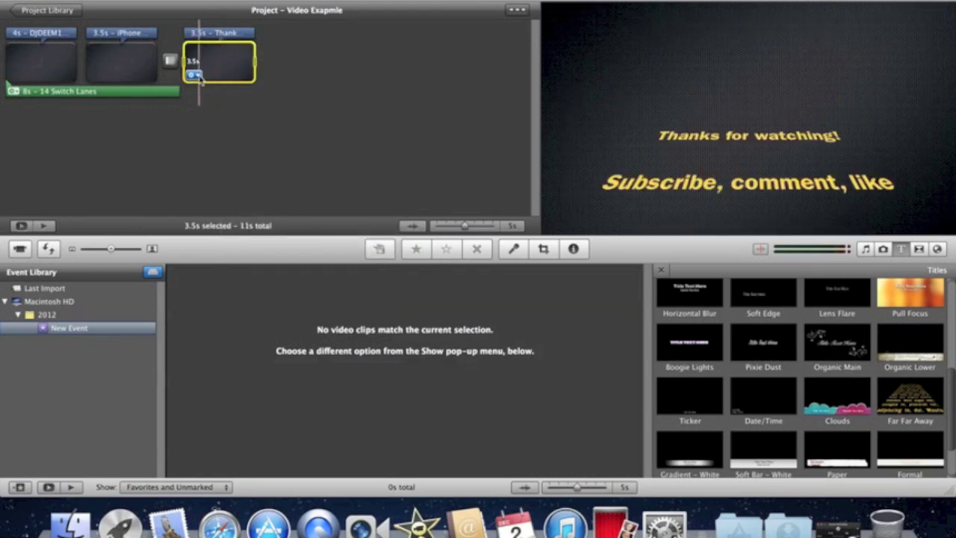
{"action": "left_click", "coordinate": [195, 76]}
{"action": "left_click", "coordinate": [219, 86]}
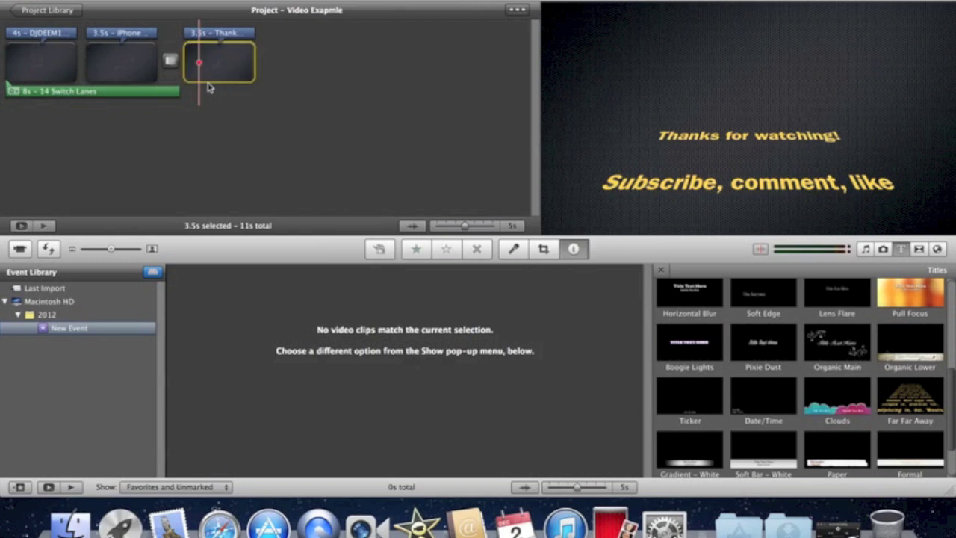
{"action": "double_click", "coordinate": [212, 112]}
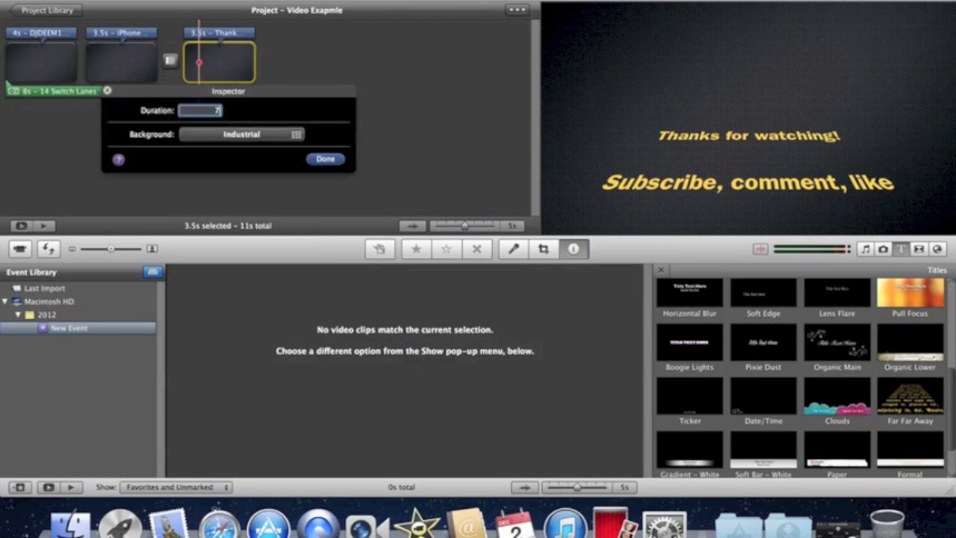
{"action": "type", "text": "7"}
{"action": "key", "text": "Return"}
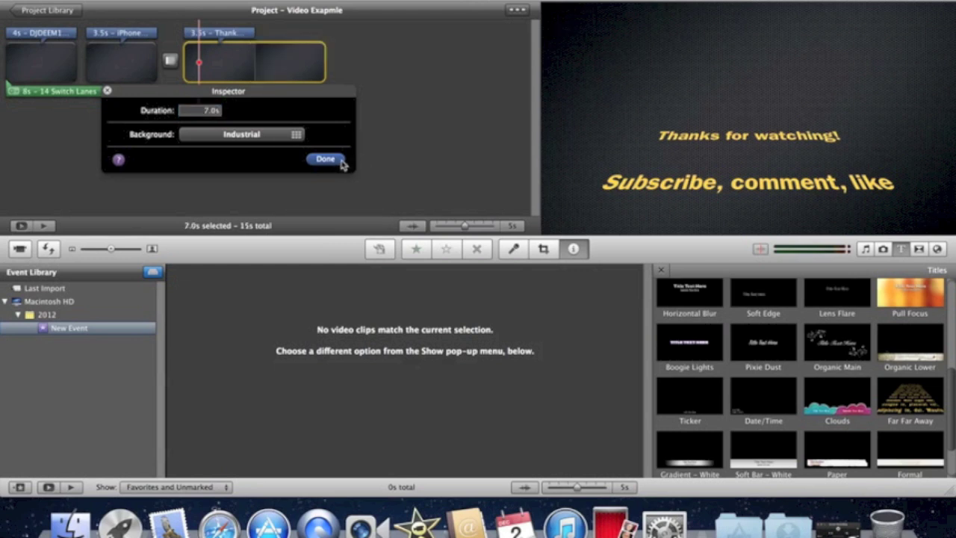
{"action": "left_click", "coordinate": [329, 159]}
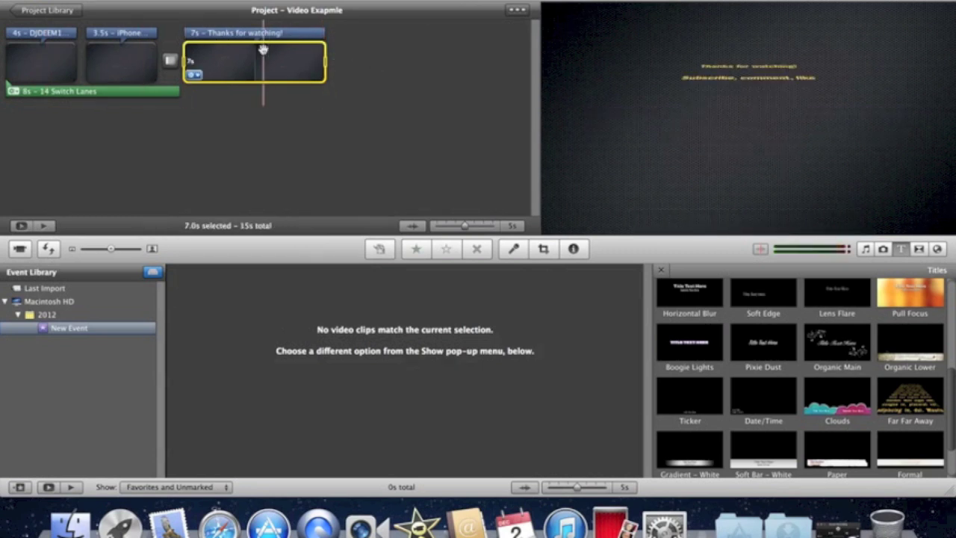
{"action": "left_click", "coordinate": [45, 225]}
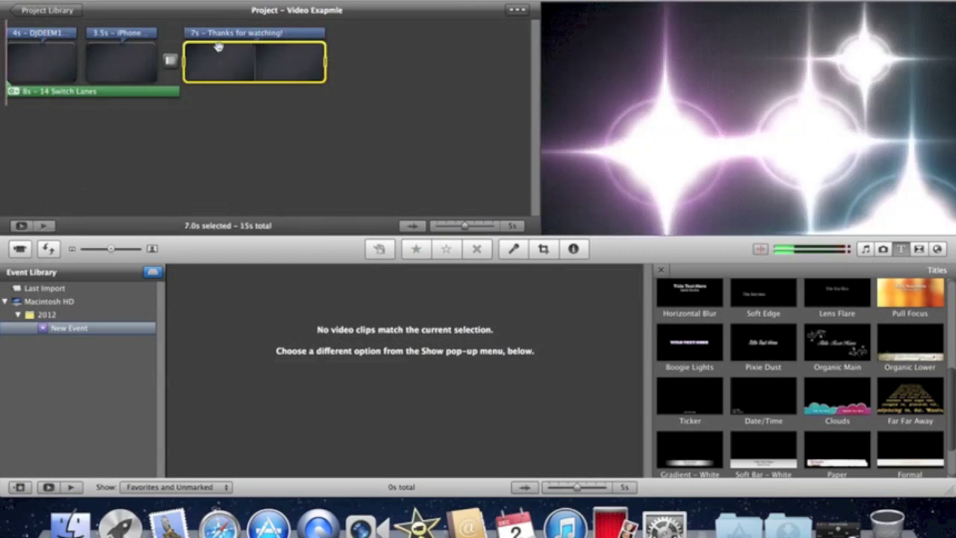
{"action": "right_click", "coordinate": [146, 67]}
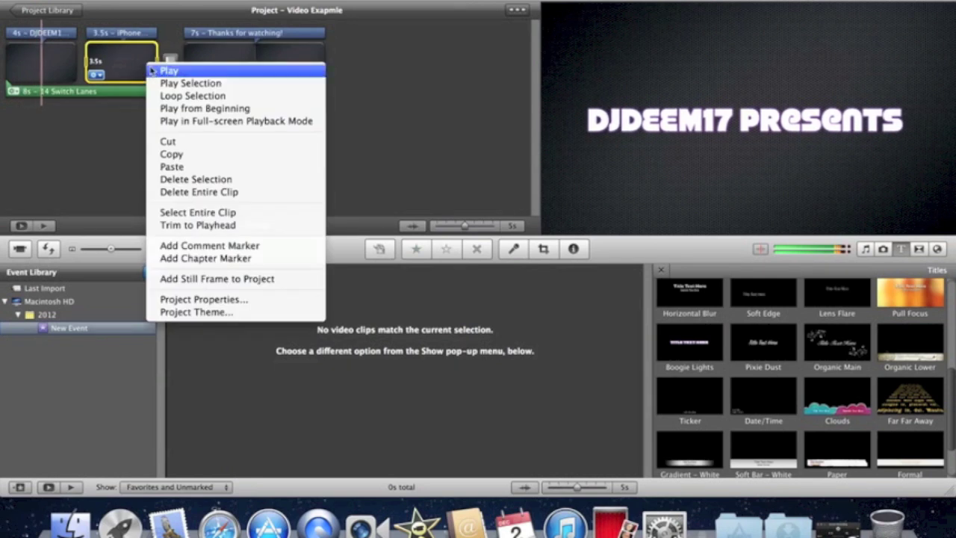
{"action": "left_click", "coordinate": [166, 70]}
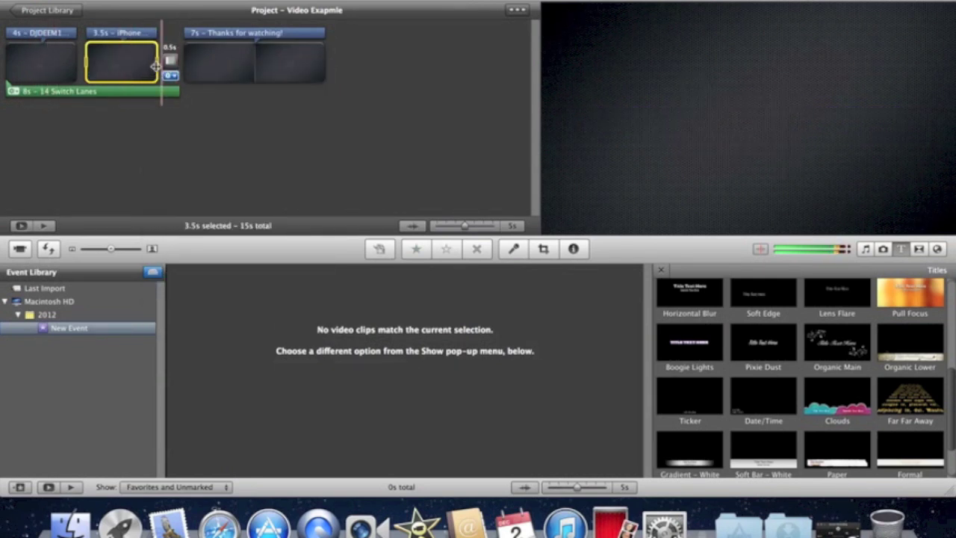
{"action": "right_click", "coordinate": [147, 63]}
{"action": "left_click", "coordinate": [157, 69]}
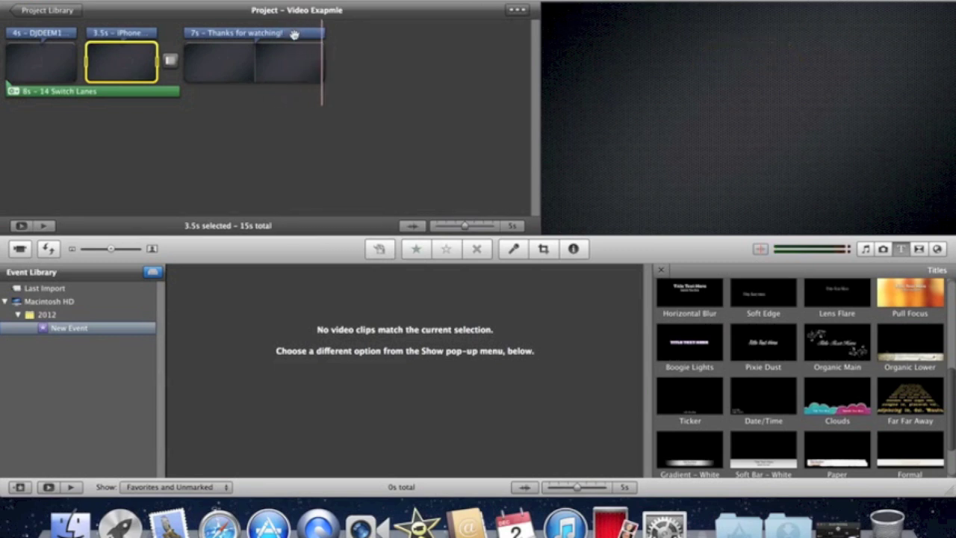
- Drag the Switch Lanes song from the music library under the outro title and preview it
{"action": "left_click", "coordinate": [865, 252]}
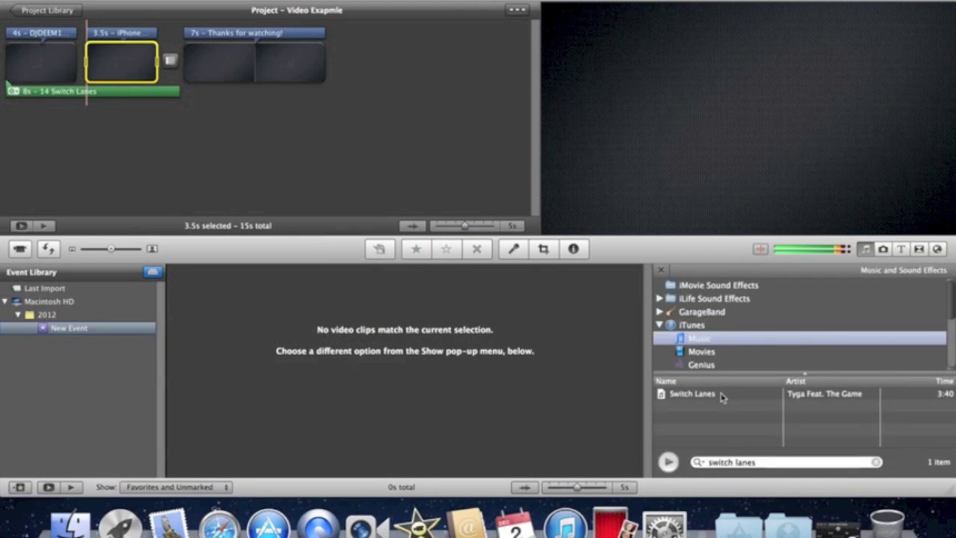
{"action": "left_click_drag", "start_coordinate": [721, 397], "coordinate": [189, 90]}
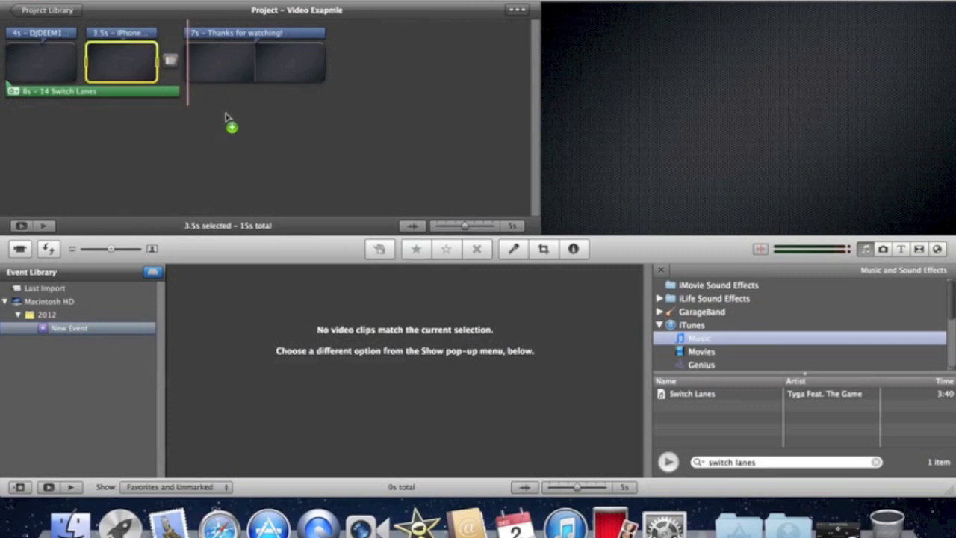
{"action": "key", "text": "space"}
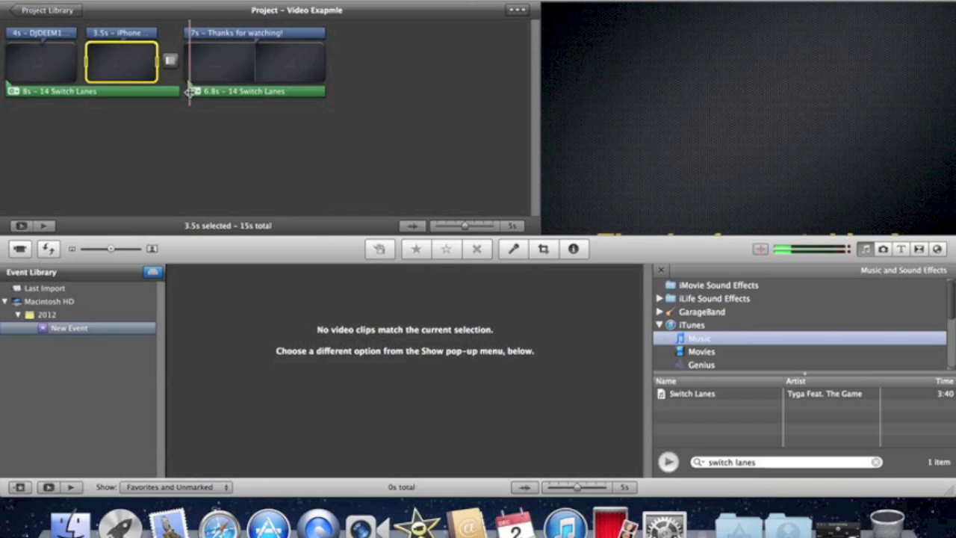
{"action": "right_click", "coordinate": [189, 92]}
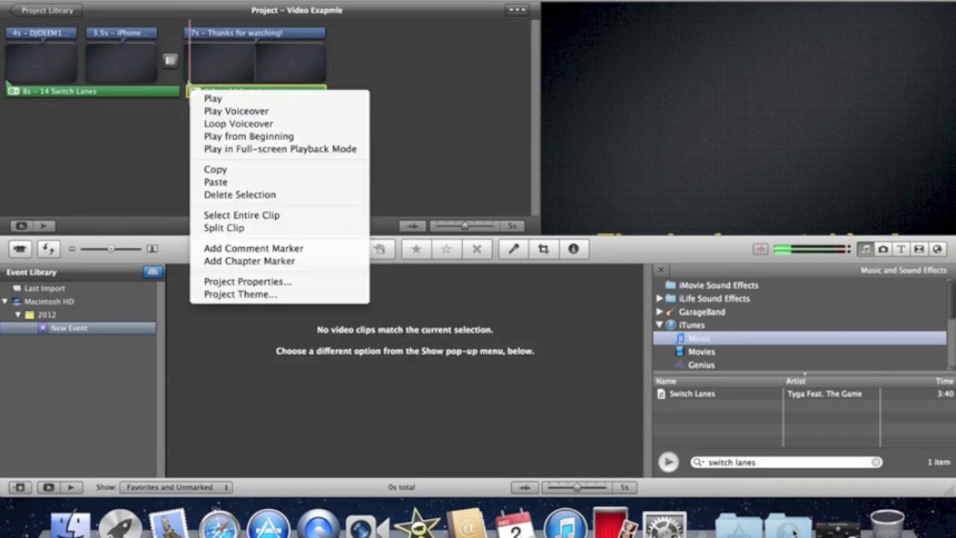
{"action": "left_click", "coordinate": [20, 27]}
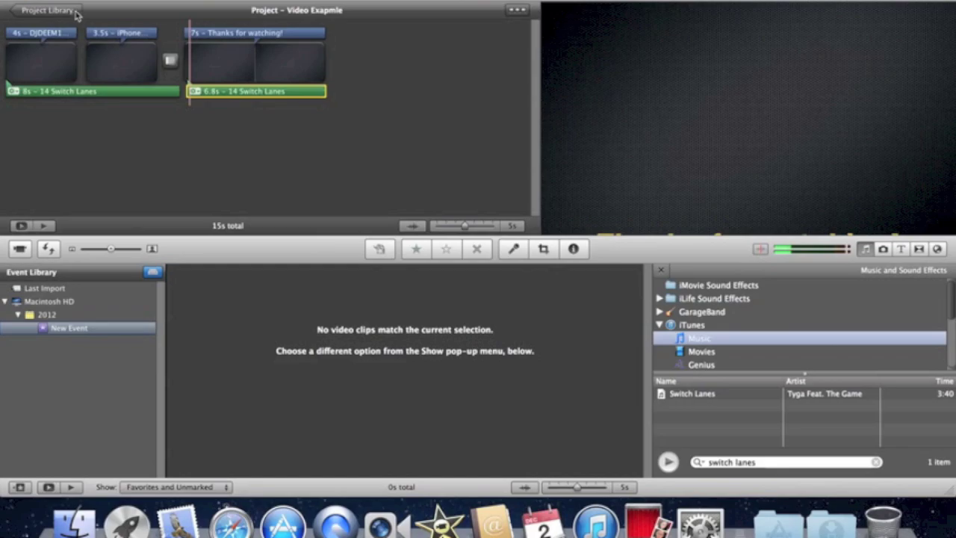